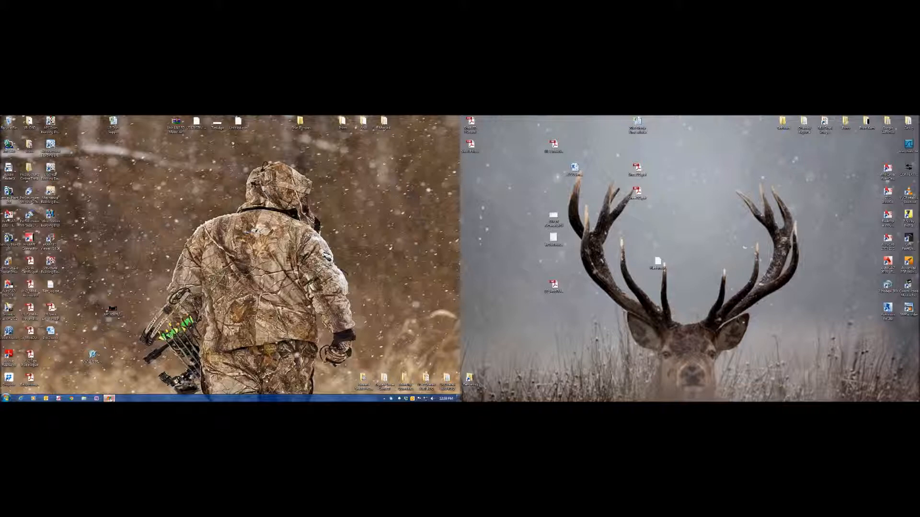
- Open Example.dgn from the project folder for editing
double_click(121, 155)
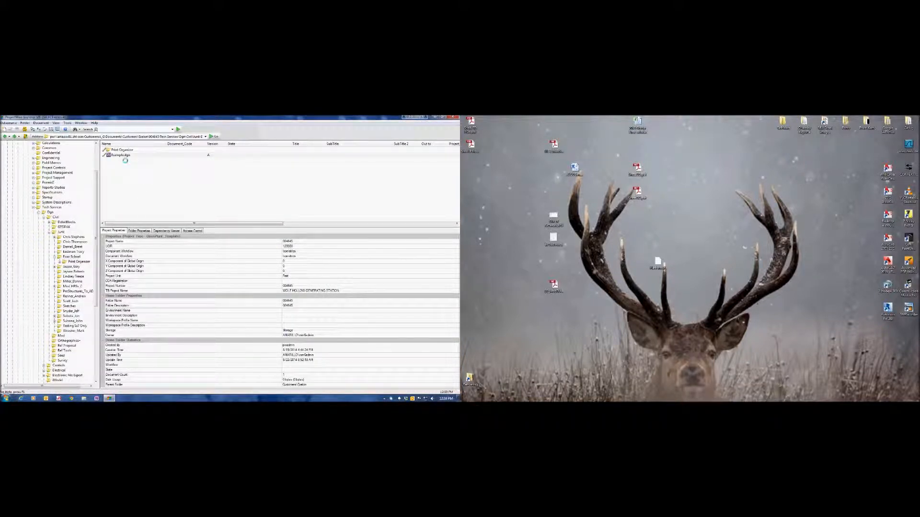
right_click(126, 155)
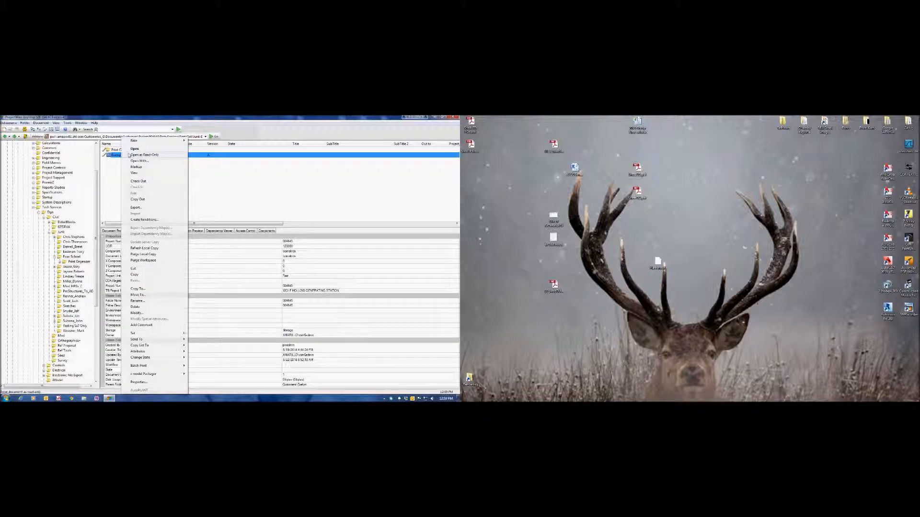
click(135, 149)
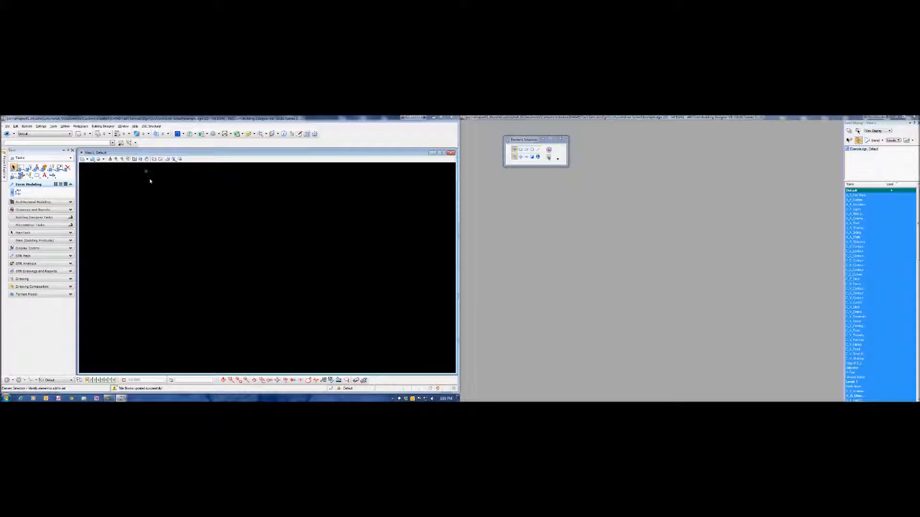
- Switch from the Default view group to the Model Views group
click(66, 382)
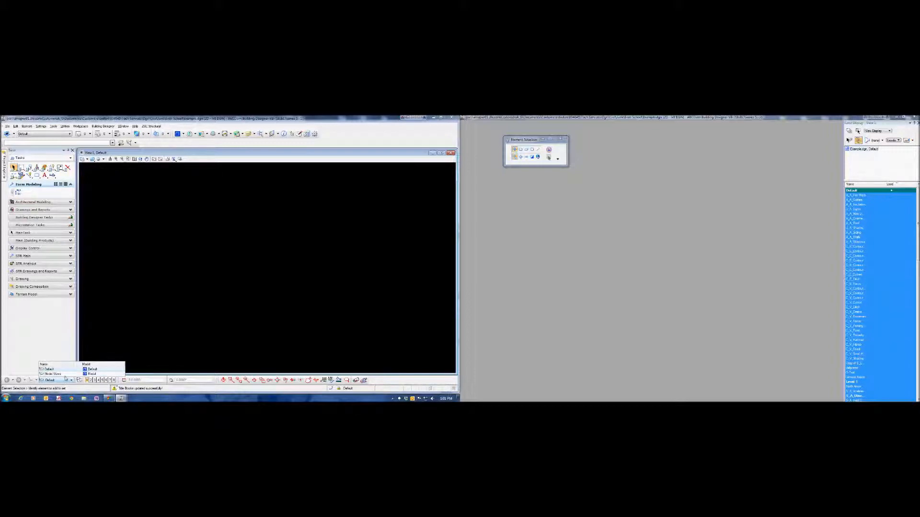
click(63, 374)
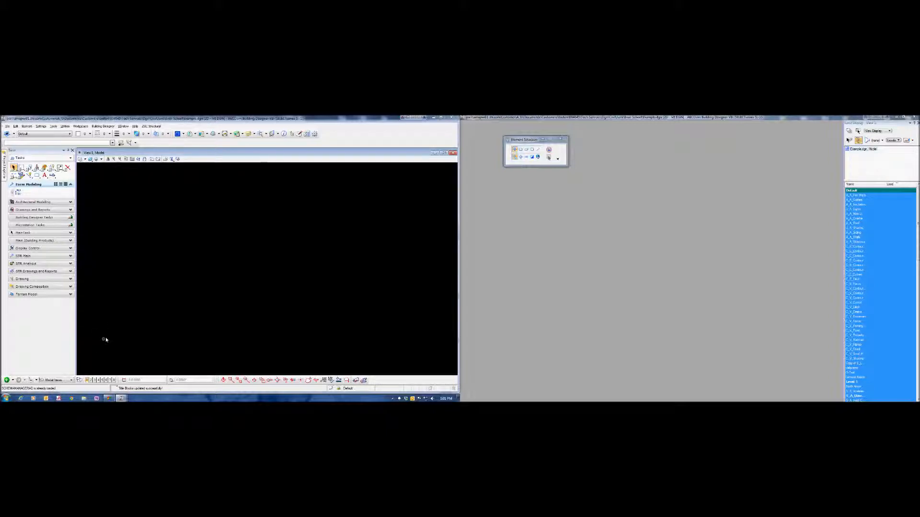
click(70, 382)
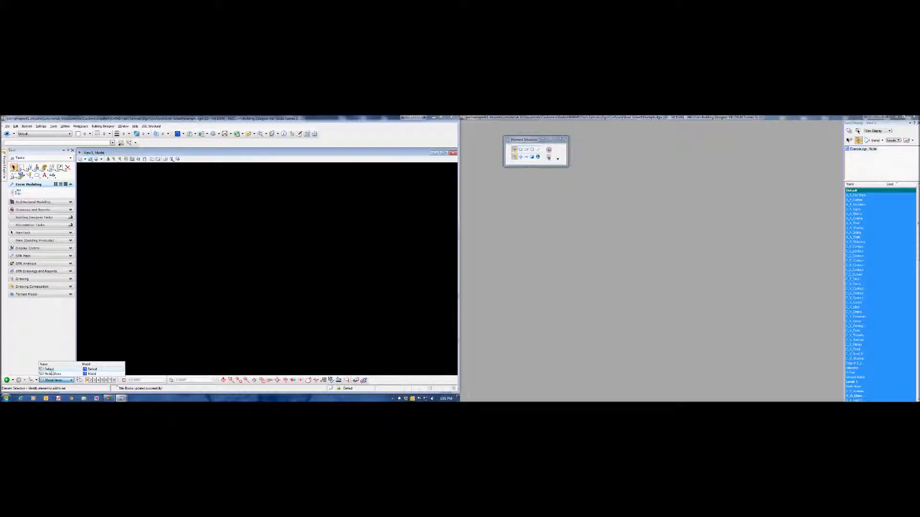
click(127, 349)
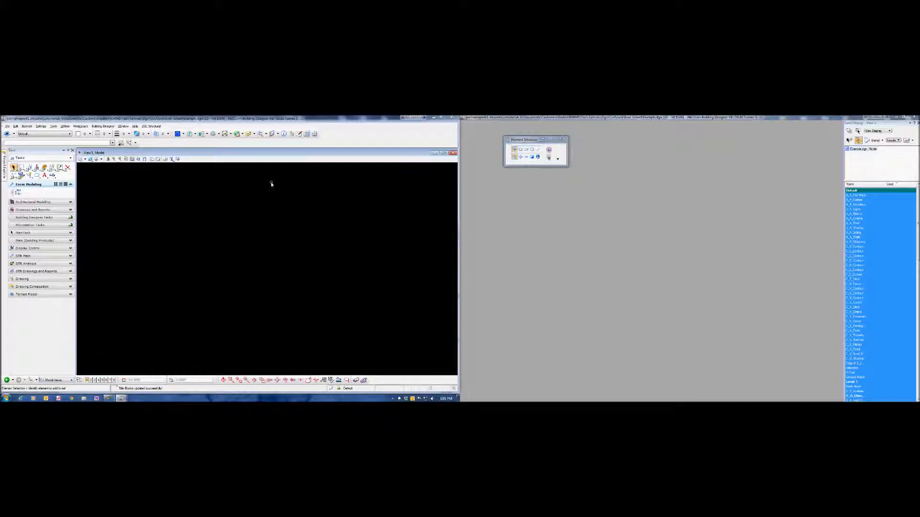
- Start attaching a reference, browse to the Mod folder under Civil, and dismiss the stopped-program error
click(189, 134)
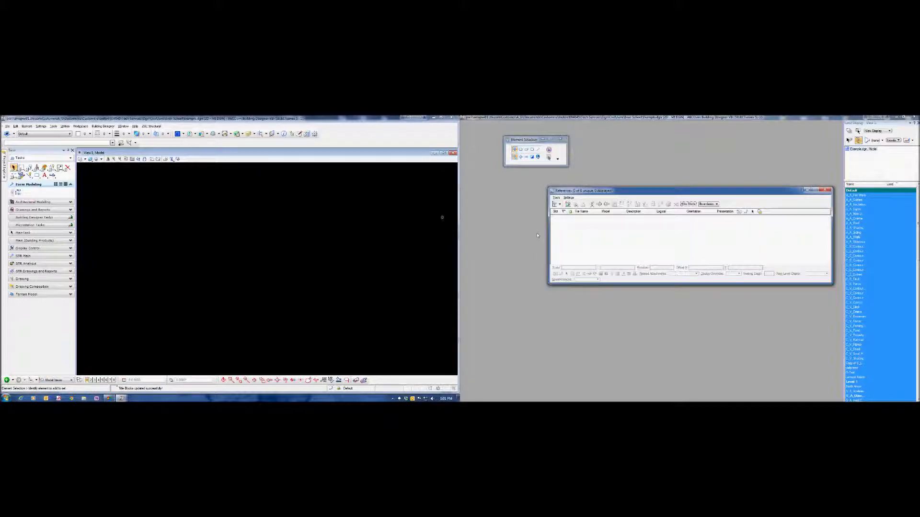
click(557, 198)
click(560, 204)
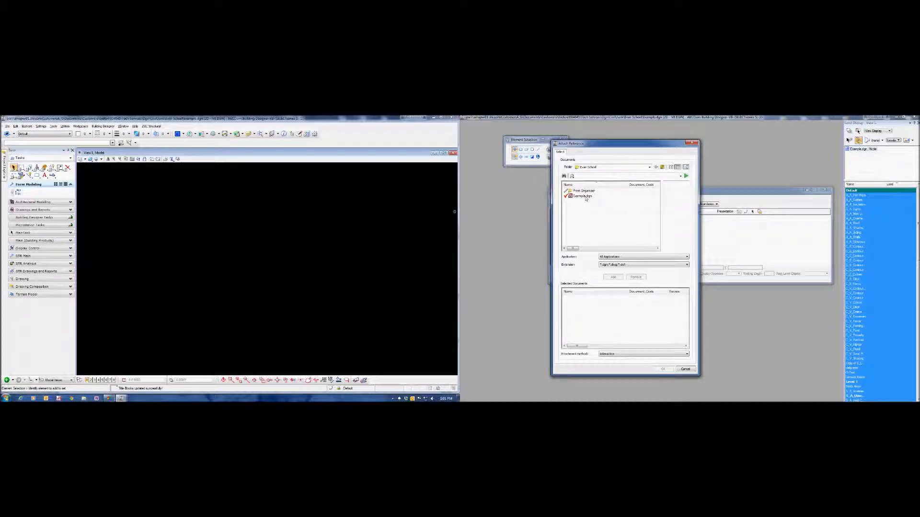
click(662, 167)
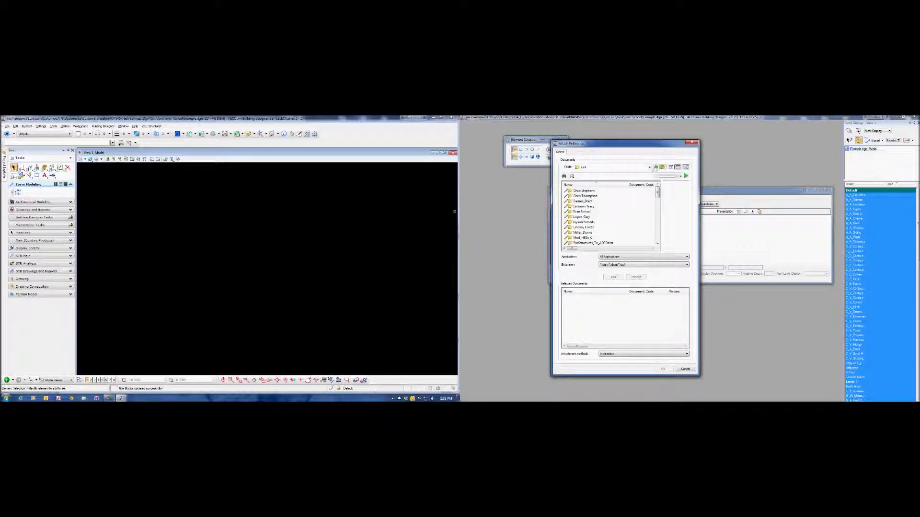
click(649, 167)
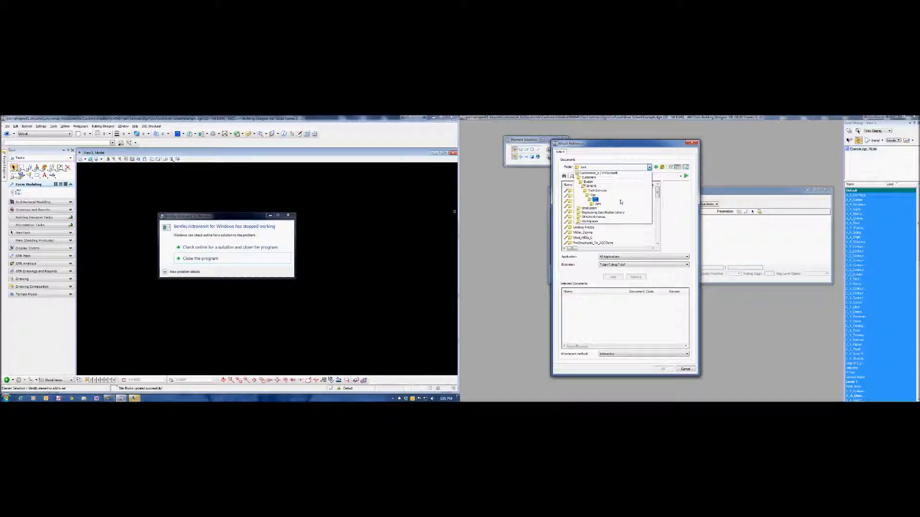
click(620, 201)
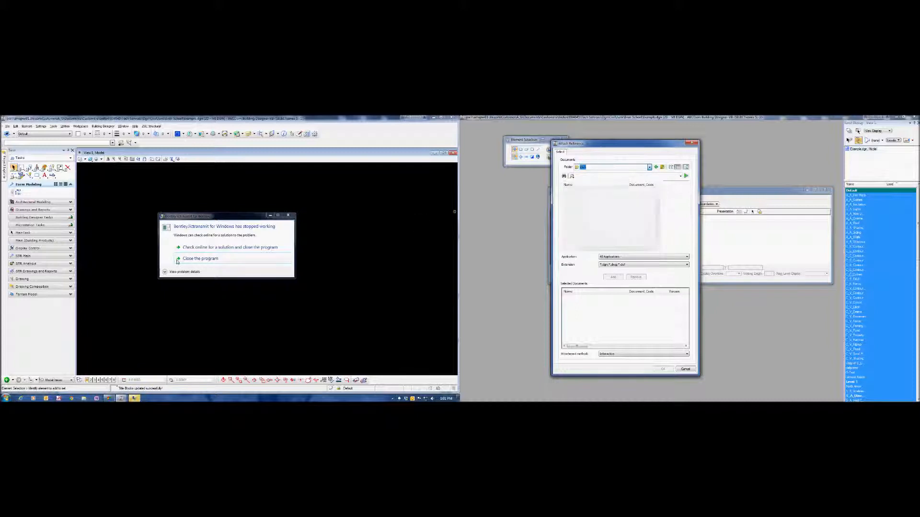
click(201, 259)
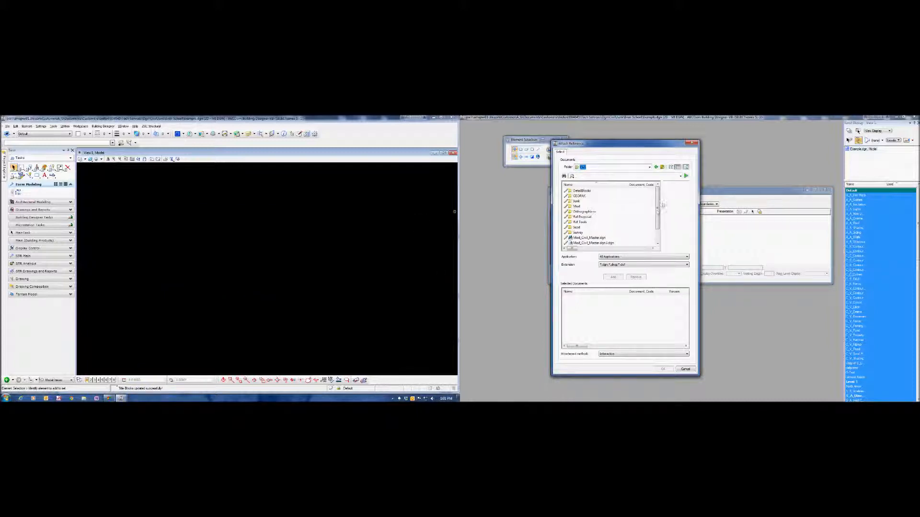
mouse_move(659, 205)
mouse_down()
mouse_move(658, 215)
mouse_move(649, 209)
mouse_up()
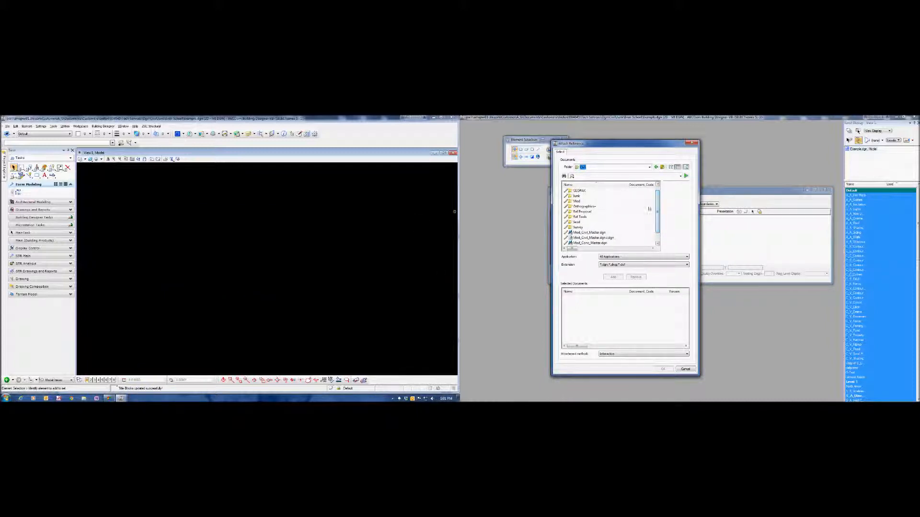
double_click(583, 201)
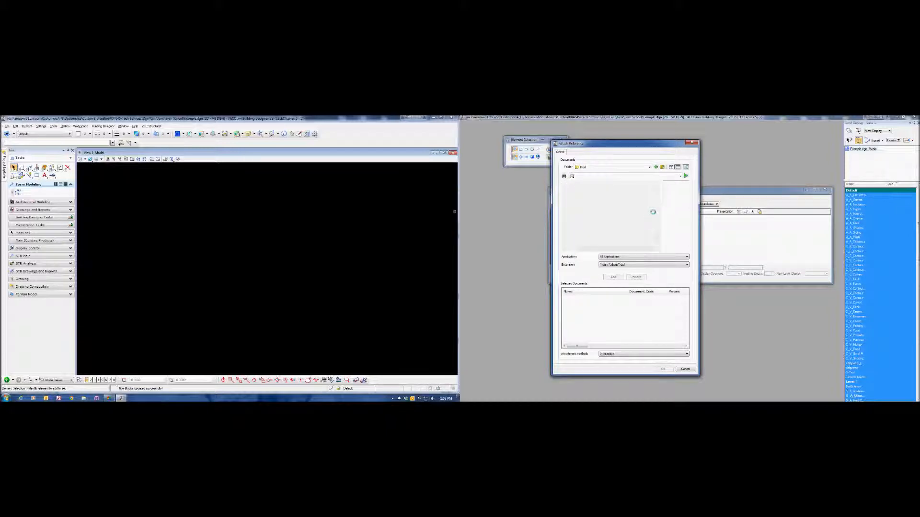
- Choose Mod_WWCs_C.dgn as the reference to attach with the Interactive method
drag(658, 196, 659, 234)
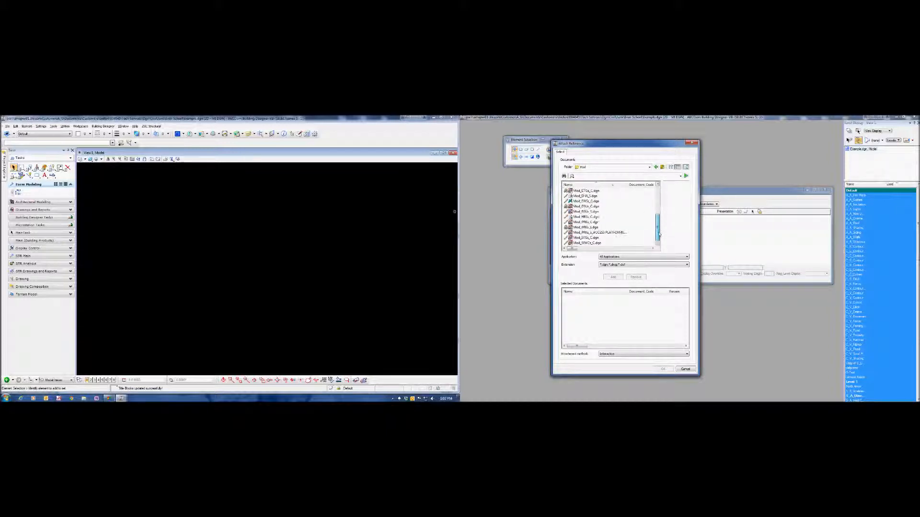
click(587, 243)
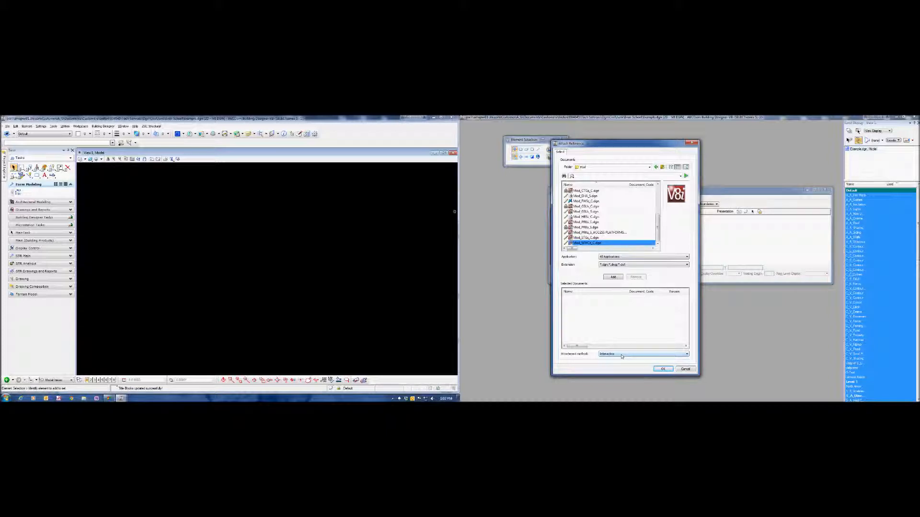
click(662, 369)
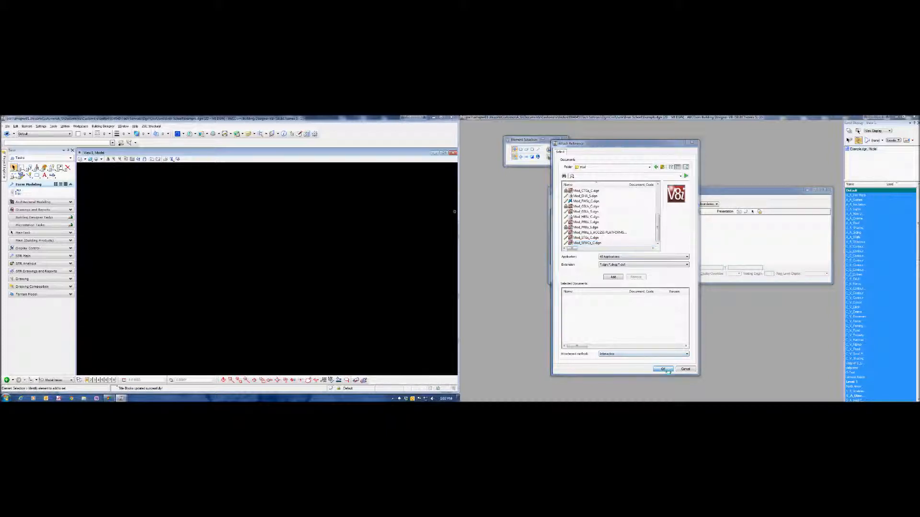
- Attach the oil water separator access slab extraction model as a reference with Coincident orientation
drag(211, 150, 223, 162)
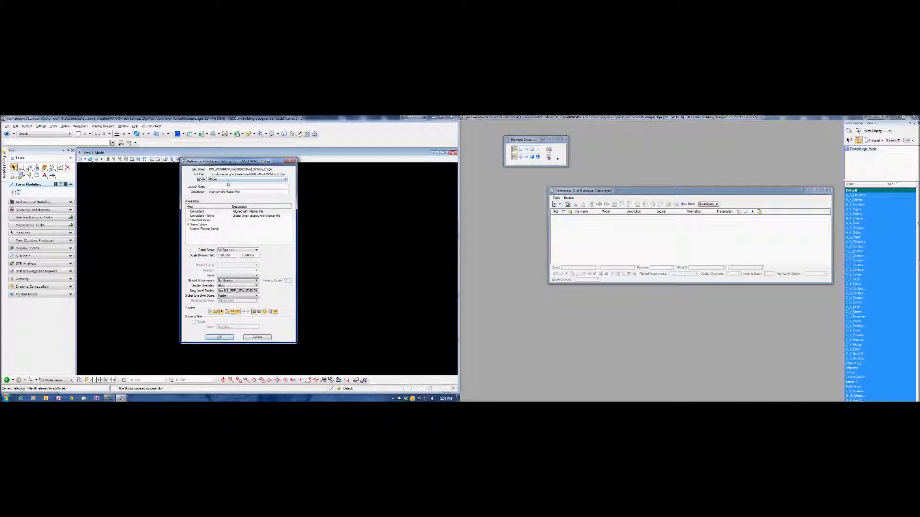
click(228, 179)
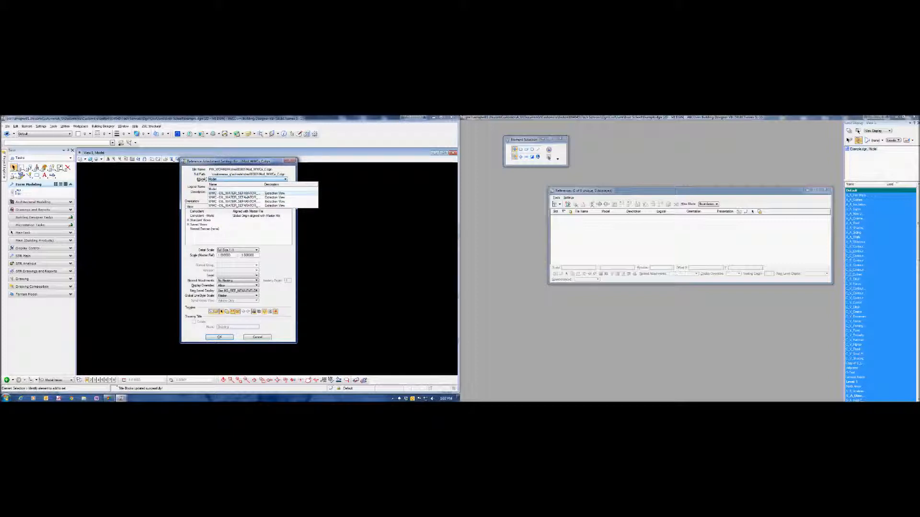
click(239, 201)
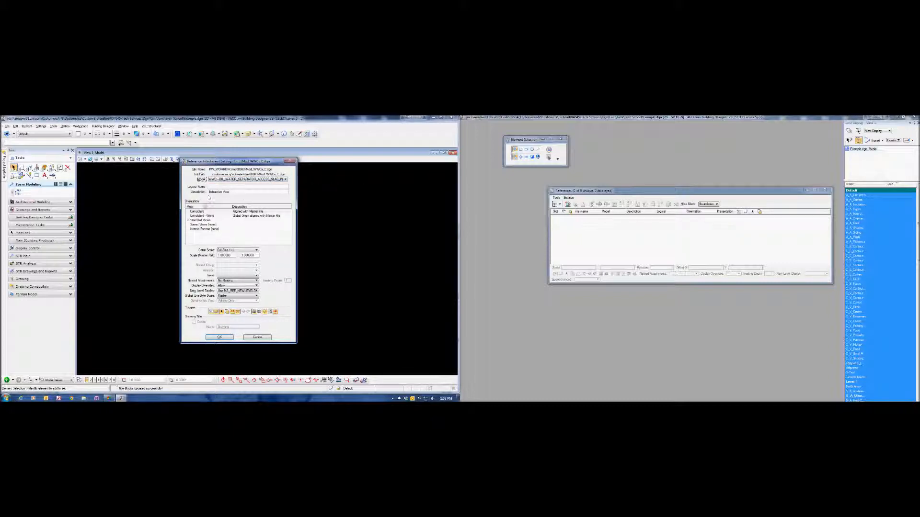
click(198, 211)
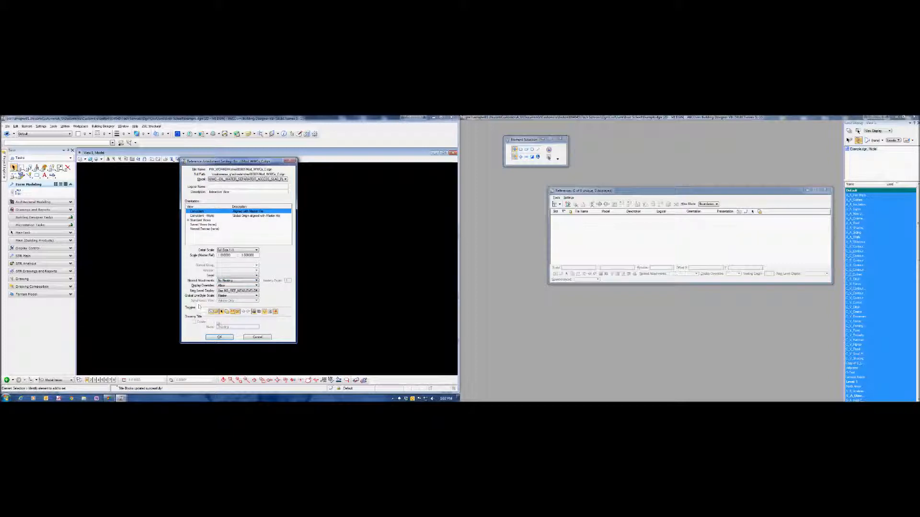
click(219, 337)
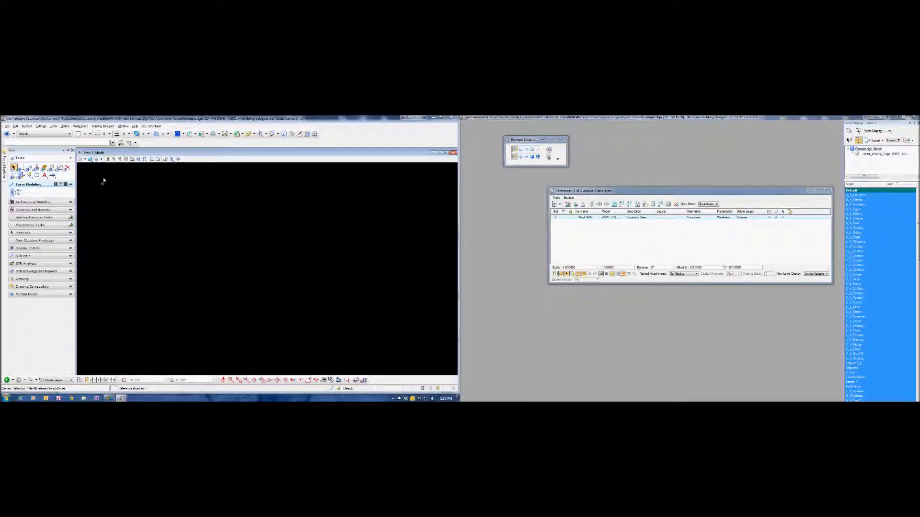
- Make the Primary Foundation level the active level
click(132, 159)
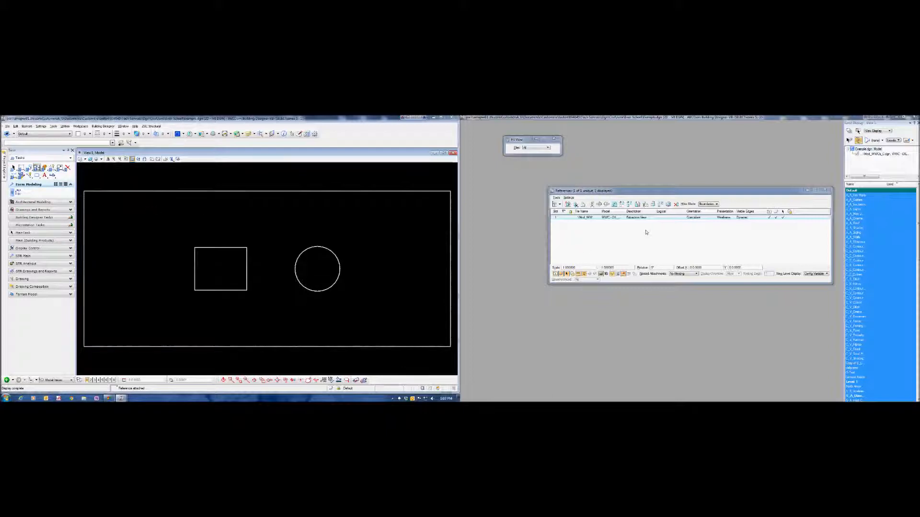
click(645, 232)
scroll(280, 246, down, 5)
right_click(277, 245)
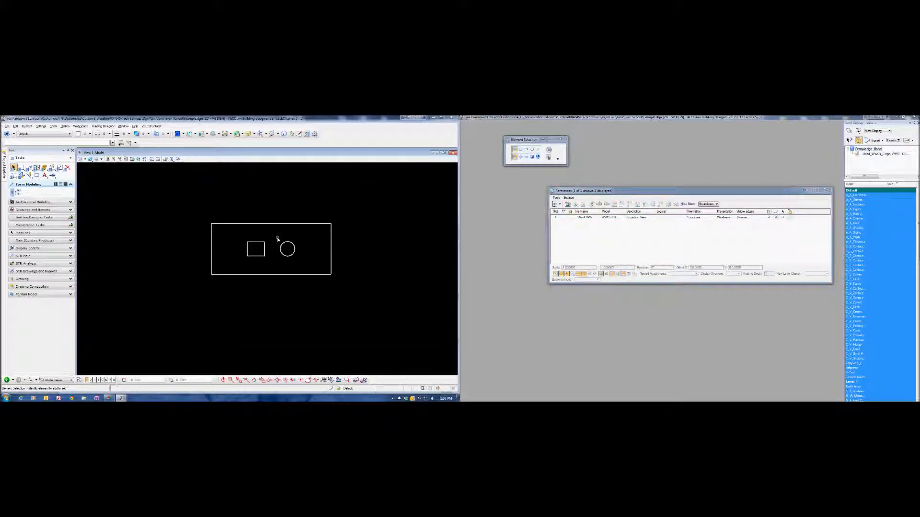
scroll(274, 247, up, 3)
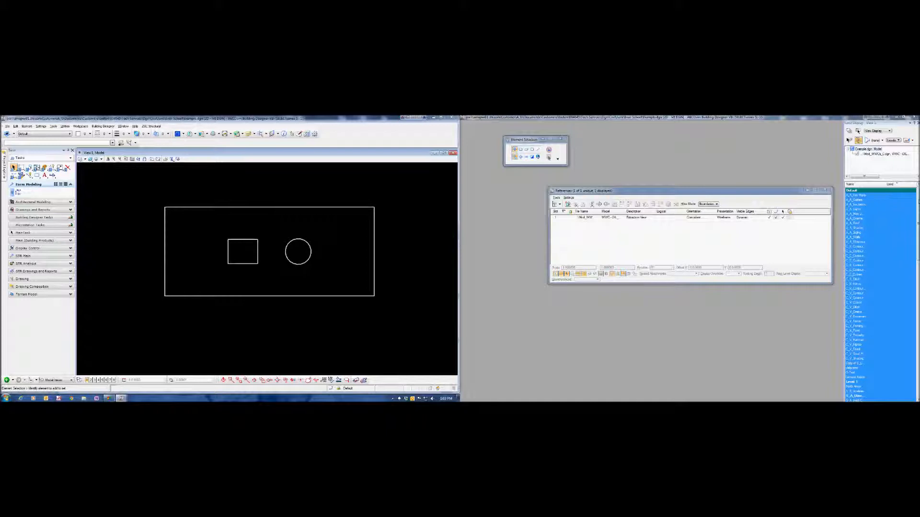
scroll(881, 294, down, 9)
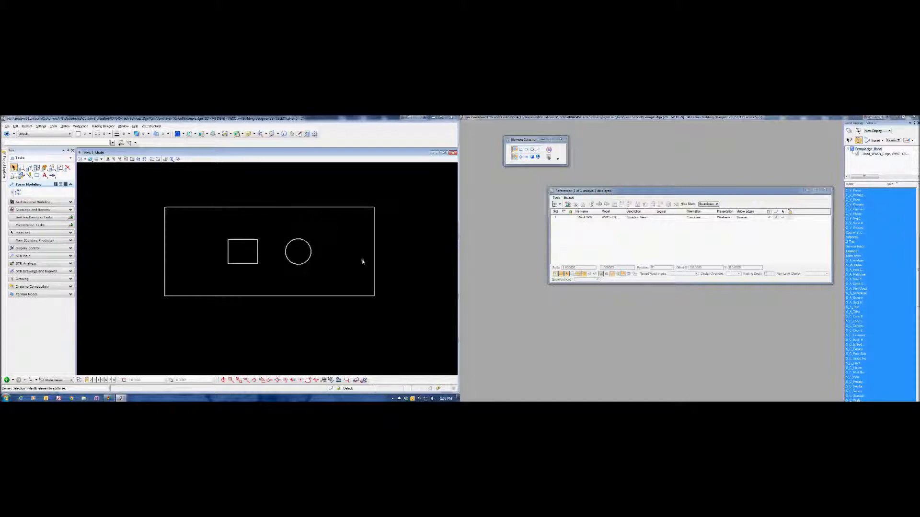
scroll(860, 244, down, 2)
drag(871, 186, 879, 186)
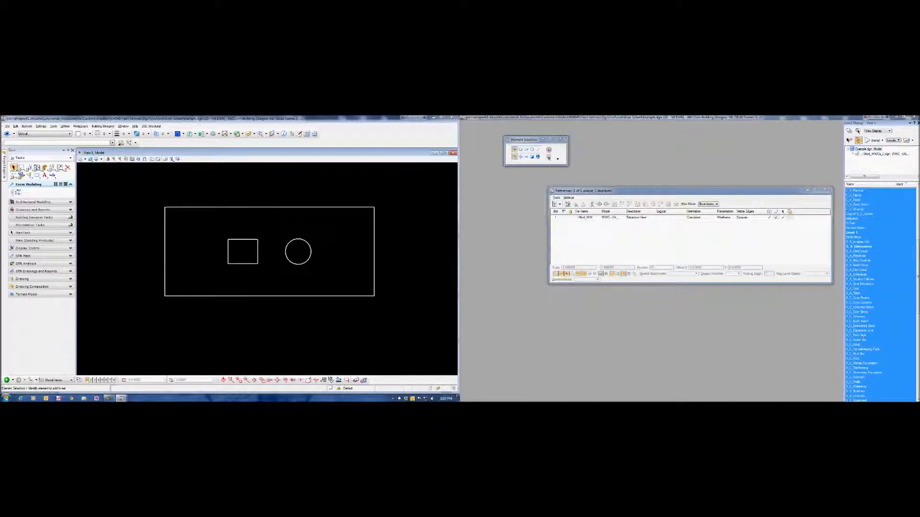
scroll(881, 287, down, 3)
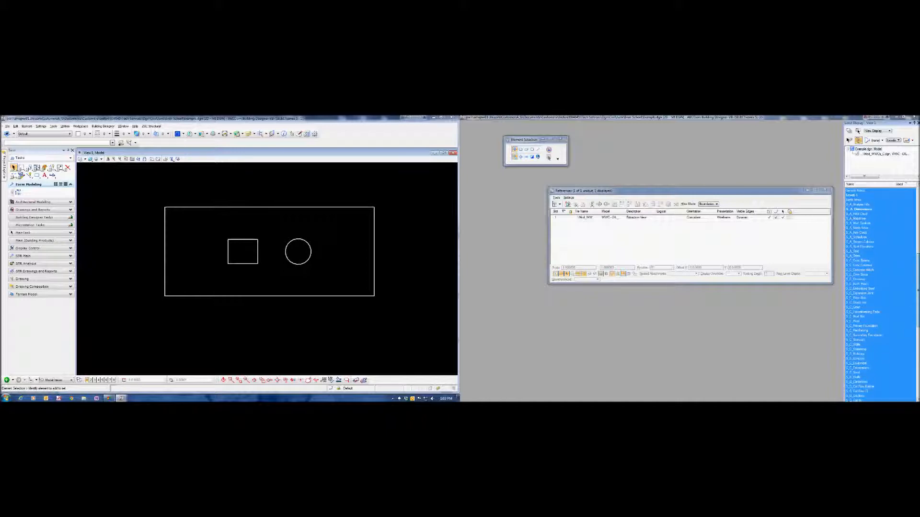
right_click(854, 321)
click(859, 320)
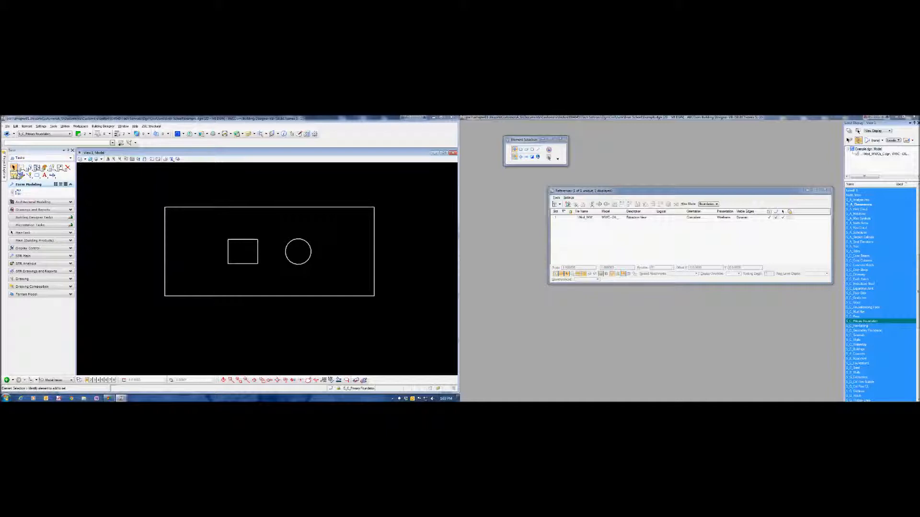
- Trace the outer rectangle of the access slab with a SmartLine through its four corners, closing it as one element
click(29, 176)
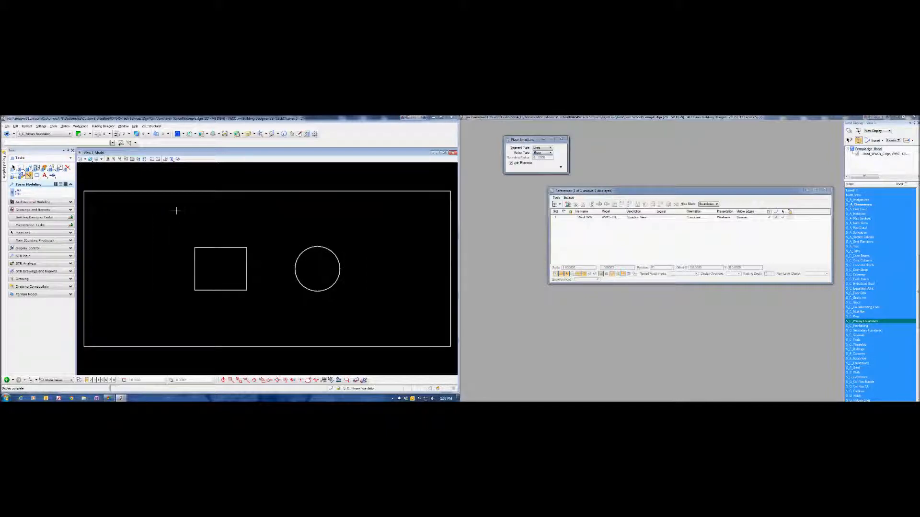
scroll(138, 196, up, 1)
click(144, 199)
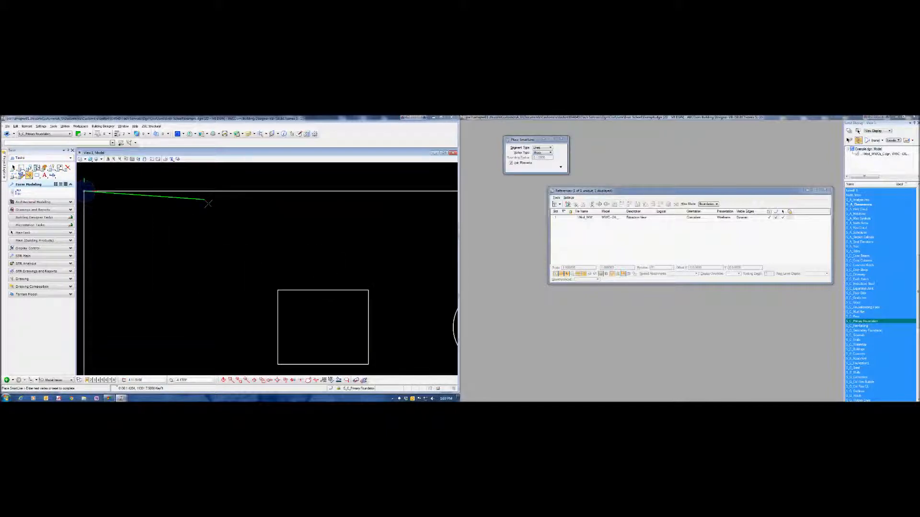
scroll(208, 203, down, 3)
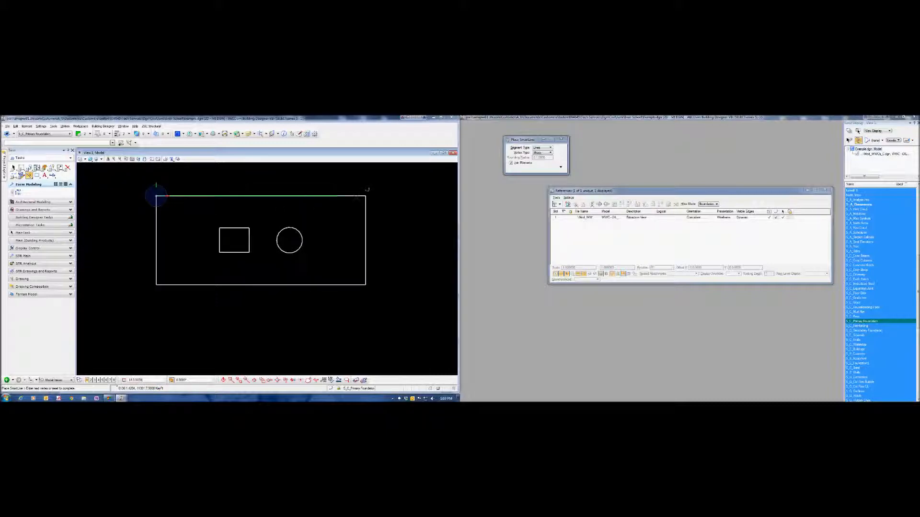
click(365, 196)
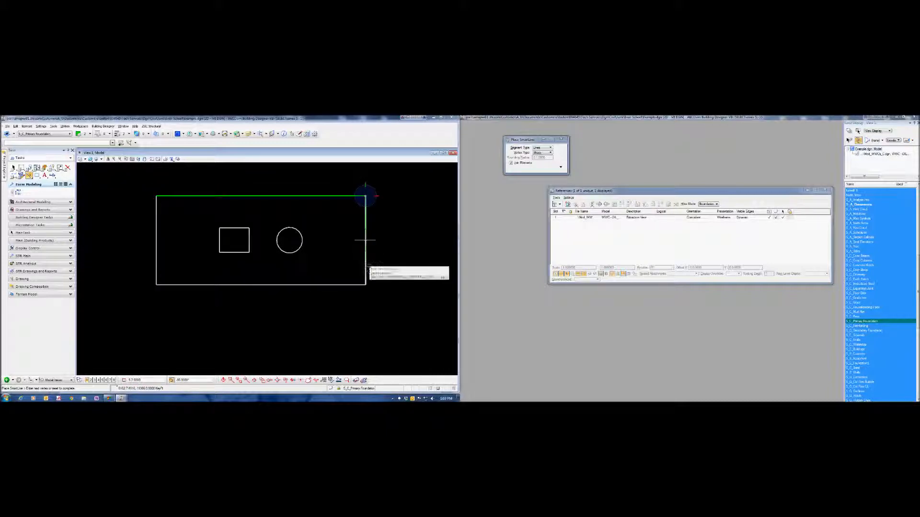
click(365, 285)
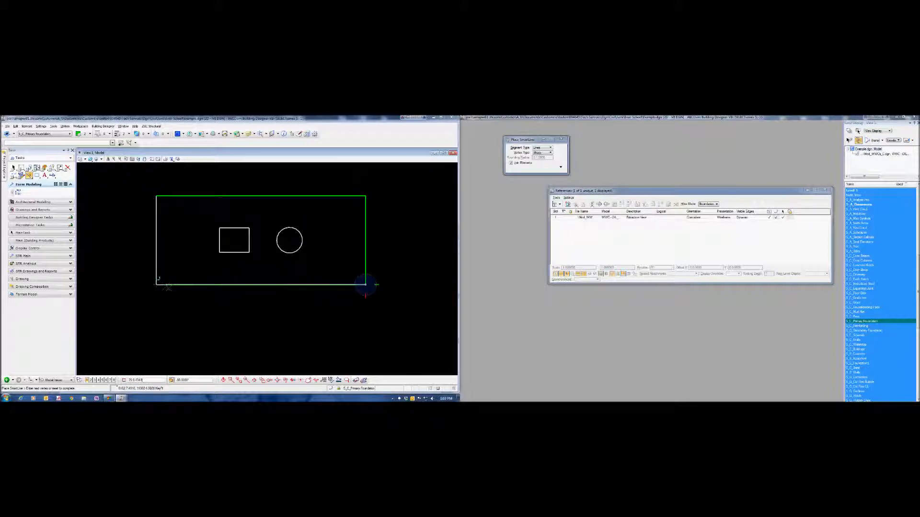
click(156, 284)
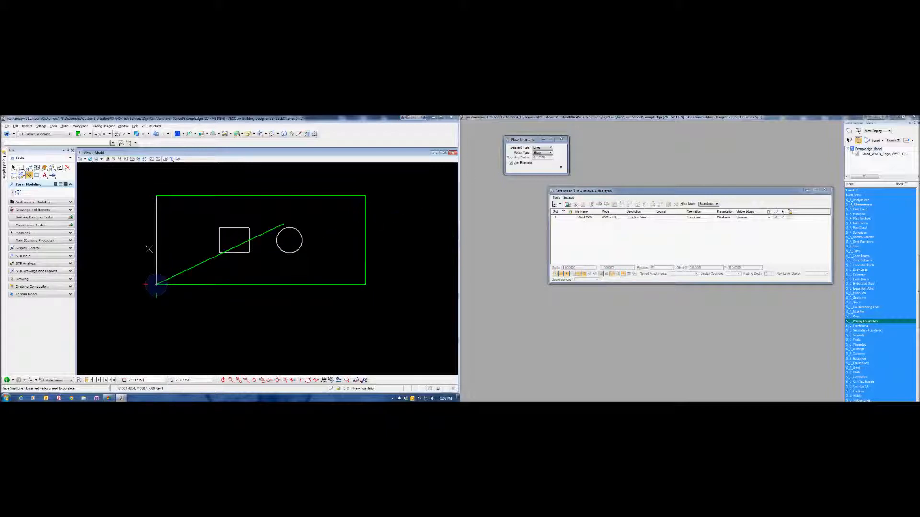
middle_click(162, 209)
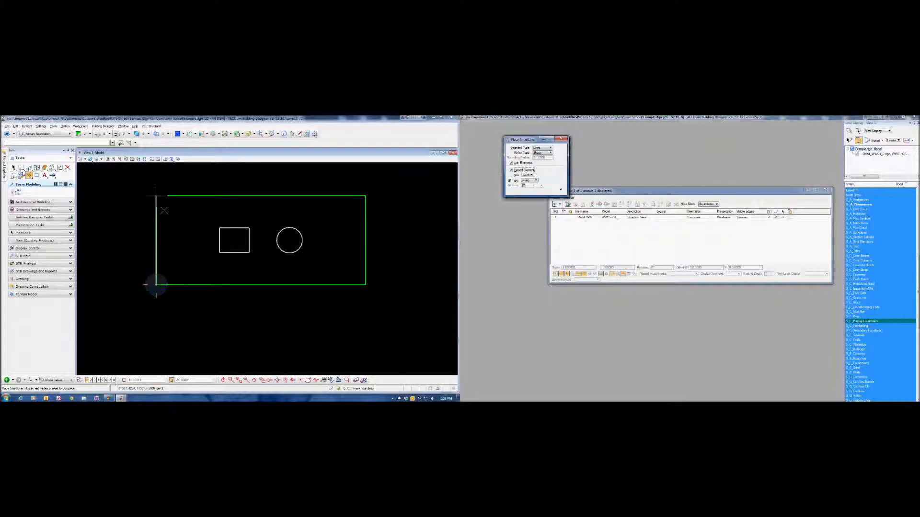
click(155, 283)
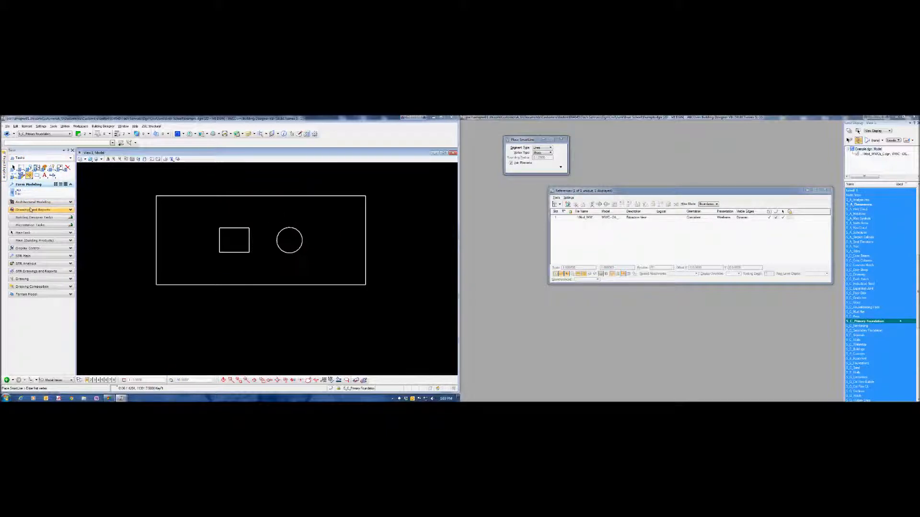
- Place an orthogonal block over the square opening inside the slab outline, from corner to opposite corner
click(37, 175)
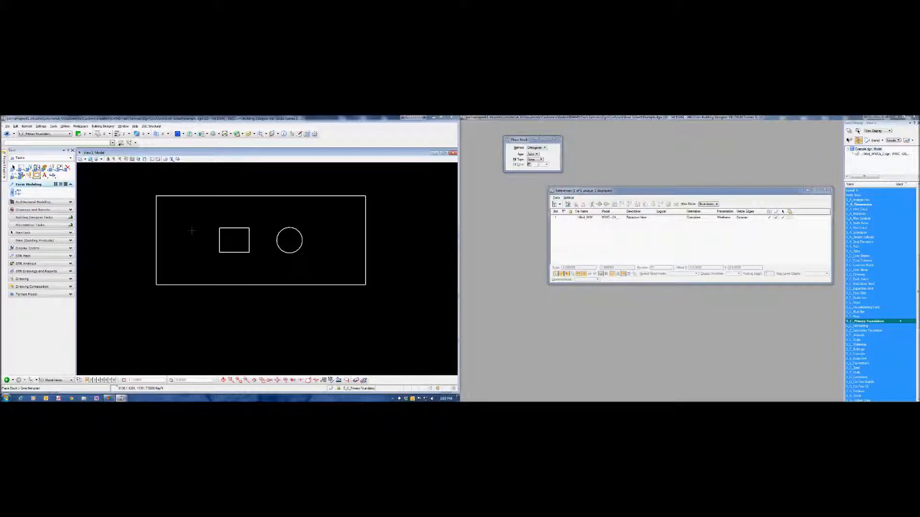
click(219, 228)
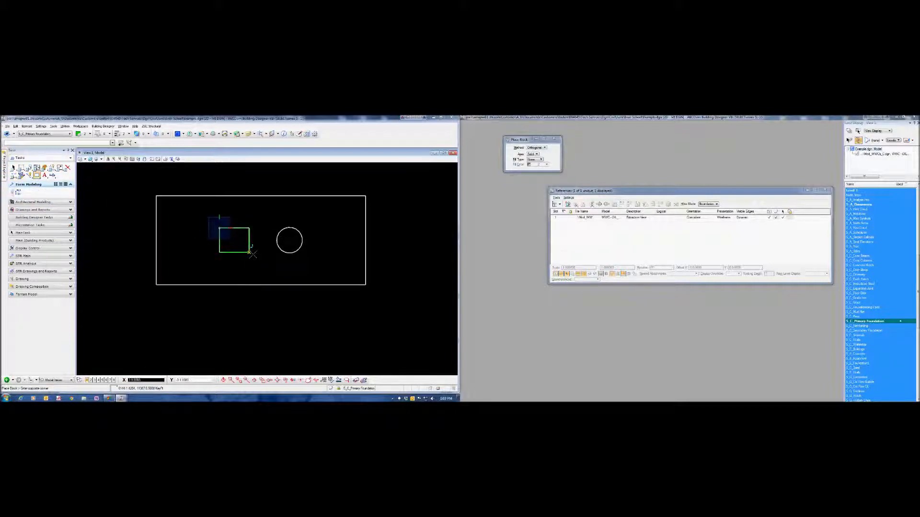
click(249, 252)
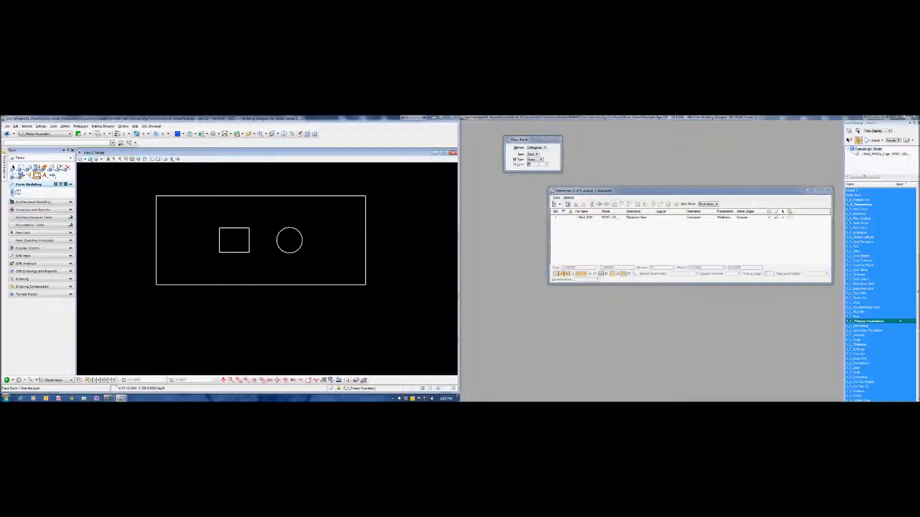
- Place a circle by center over the round opening inside the slab outline, matching its radius
right_click(38, 174)
click(60, 207)
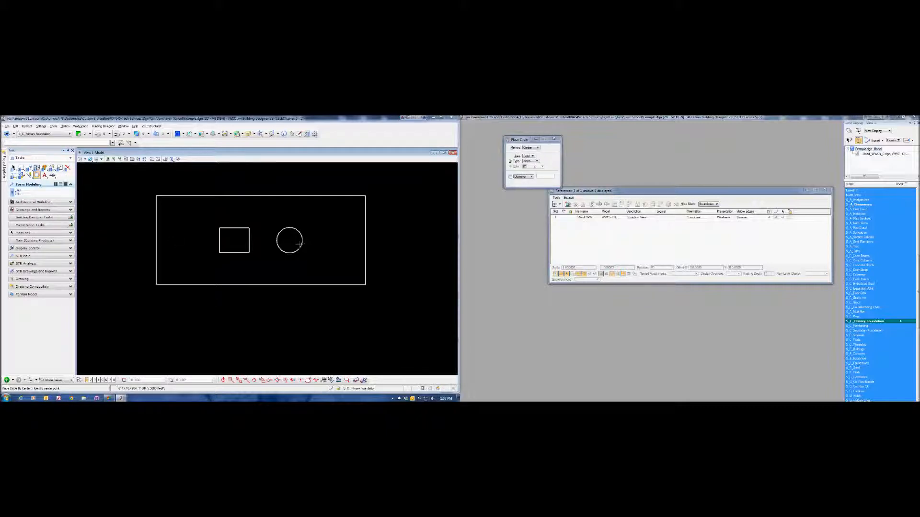
click(290, 240)
click(303, 241)
- Turn off the display of the access slab reference and switch to the Default model
click(768, 217)
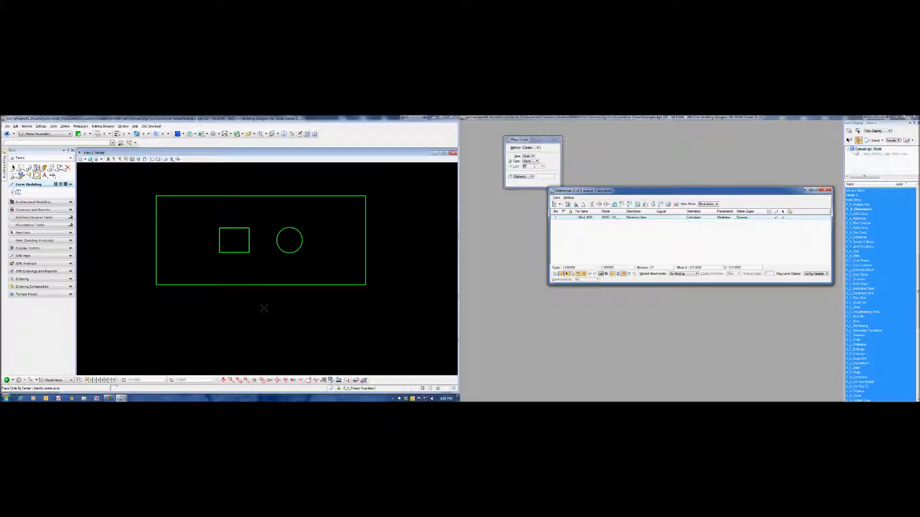
click(67, 381)
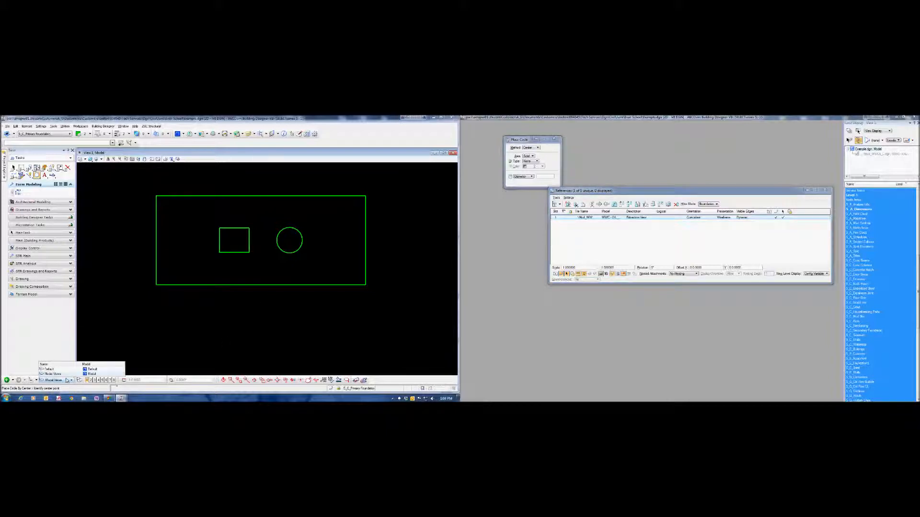
click(67, 371)
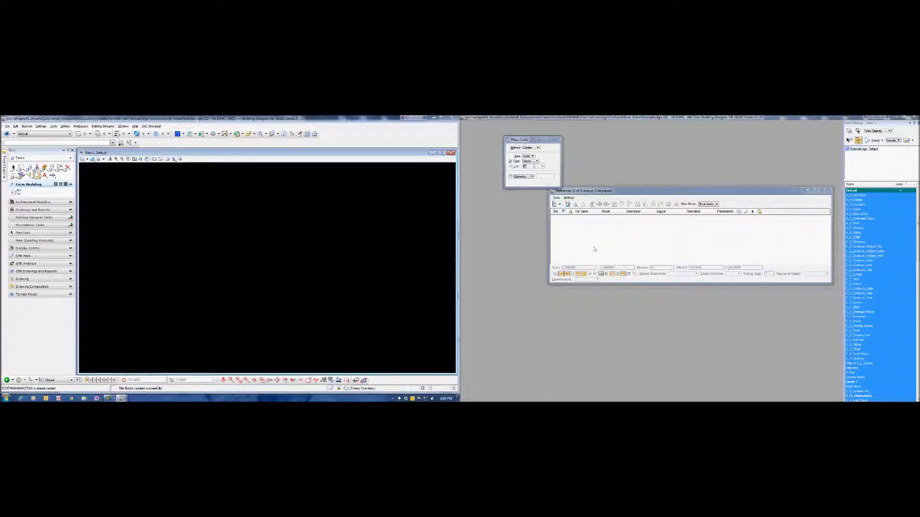
- Start attaching a reference to the Default model and choose Example.dgn from its folder under Civil with the Interactive method
click(557, 198)
click(561, 203)
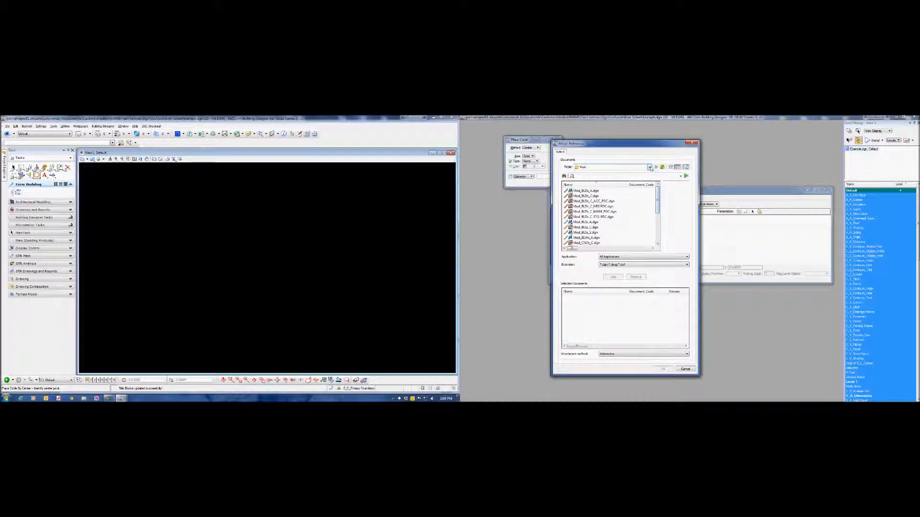
click(649, 167)
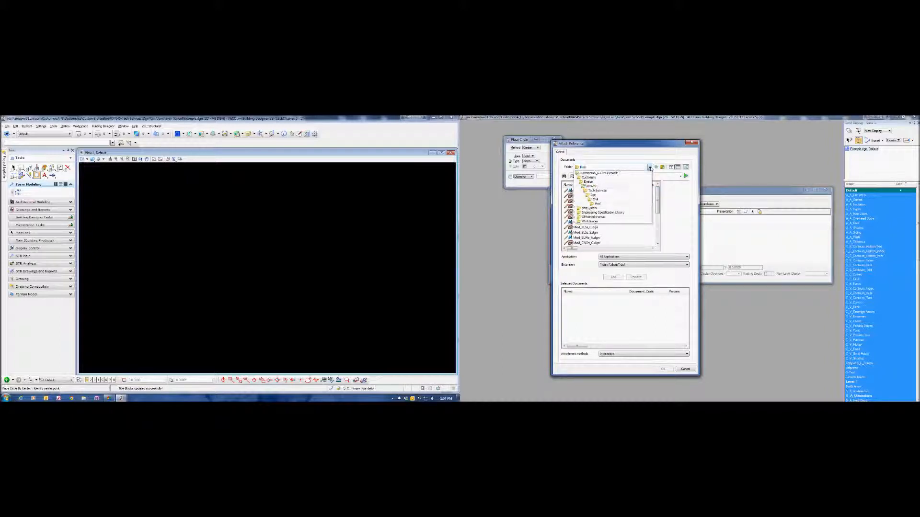
click(618, 202)
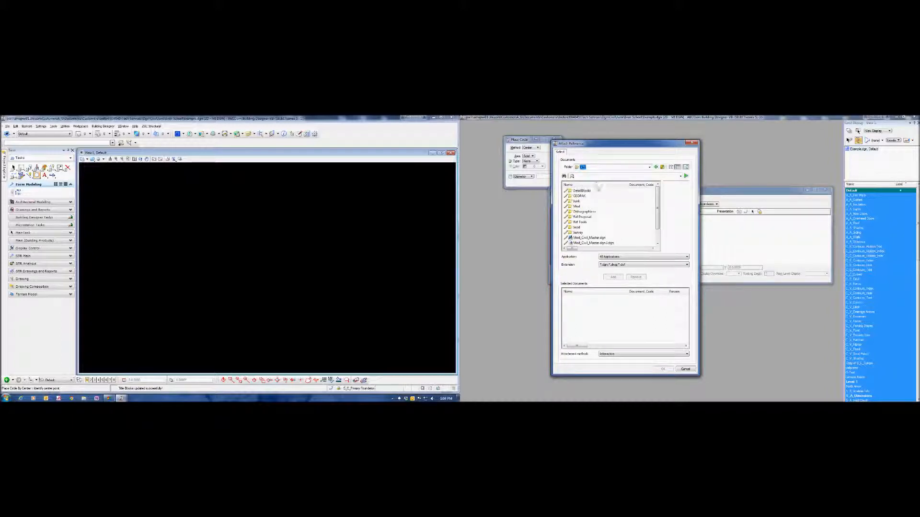
click(577, 202)
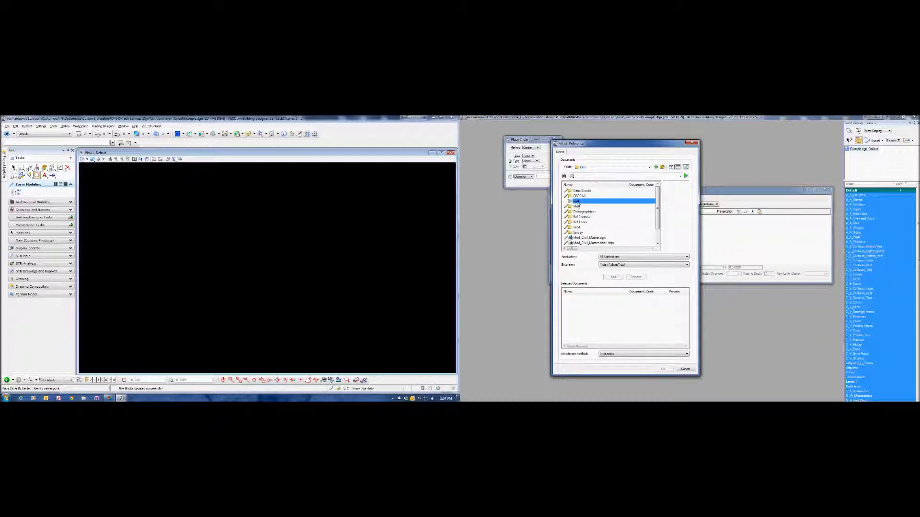
double_click(585, 200)
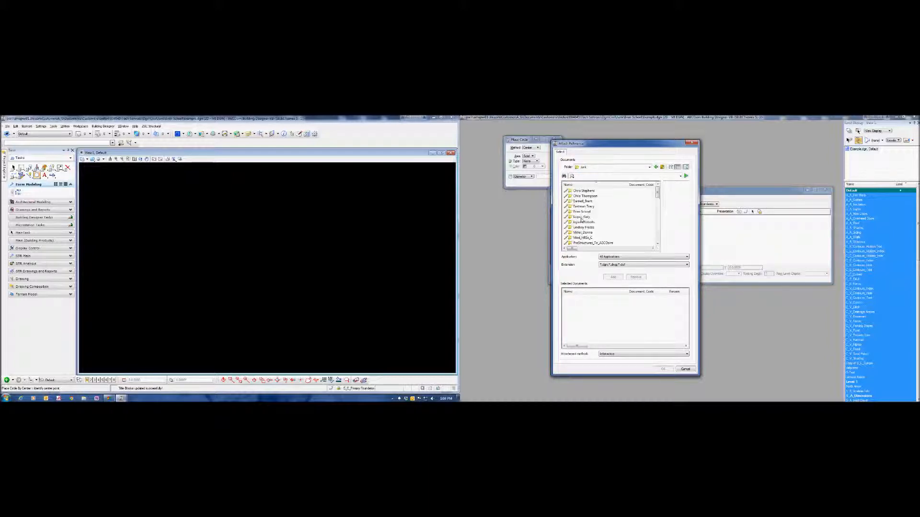
double_click(582, 212)
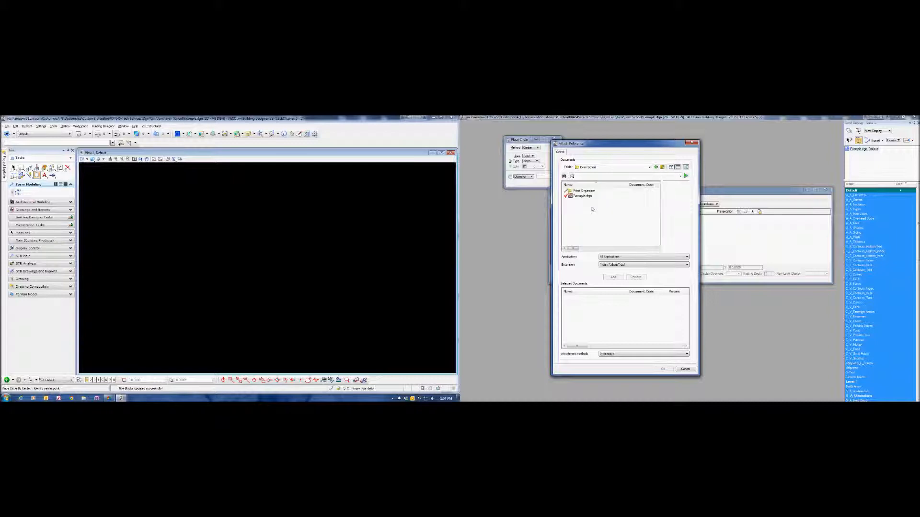
click(583, 197)
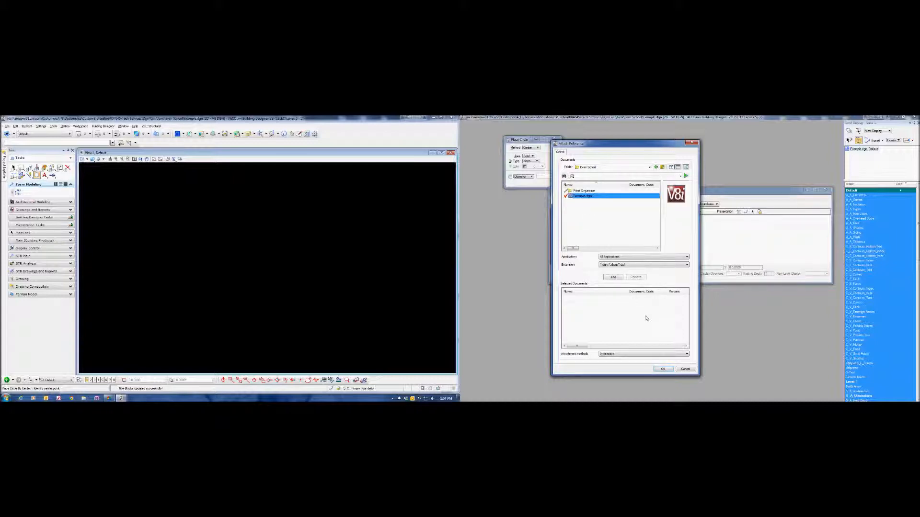
click(664, 369)
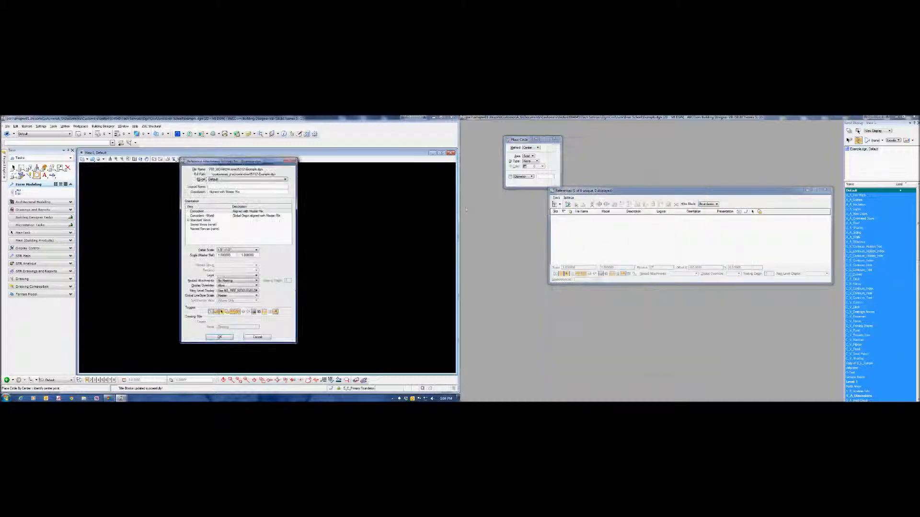
- Attach the Model model of Example.dgn with Coincident orientation and Live Nesting, and fit the view to the slab outline
click(239, 179)
click(222, 193)
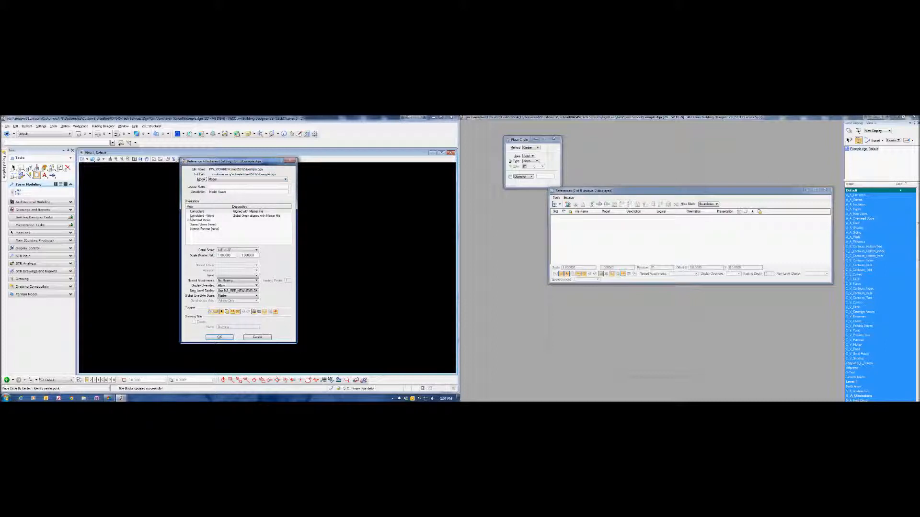
click(198, 211)
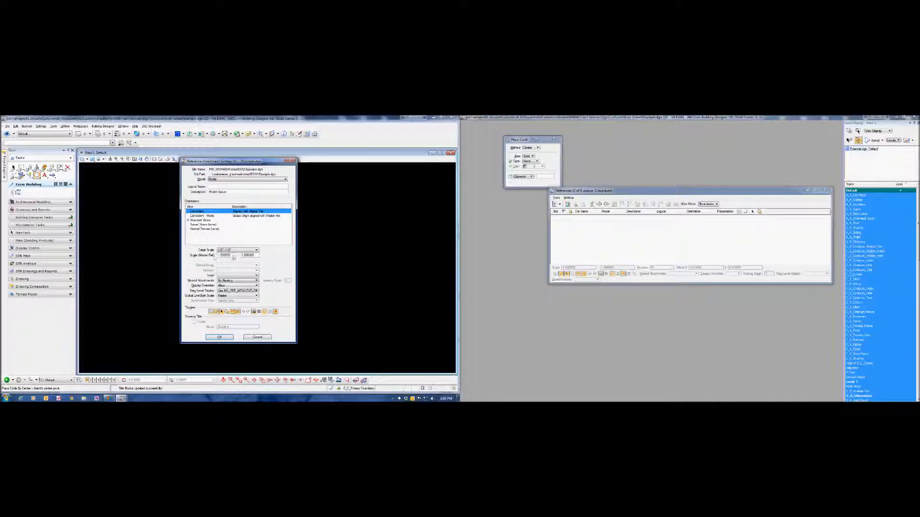
click(232, 281)
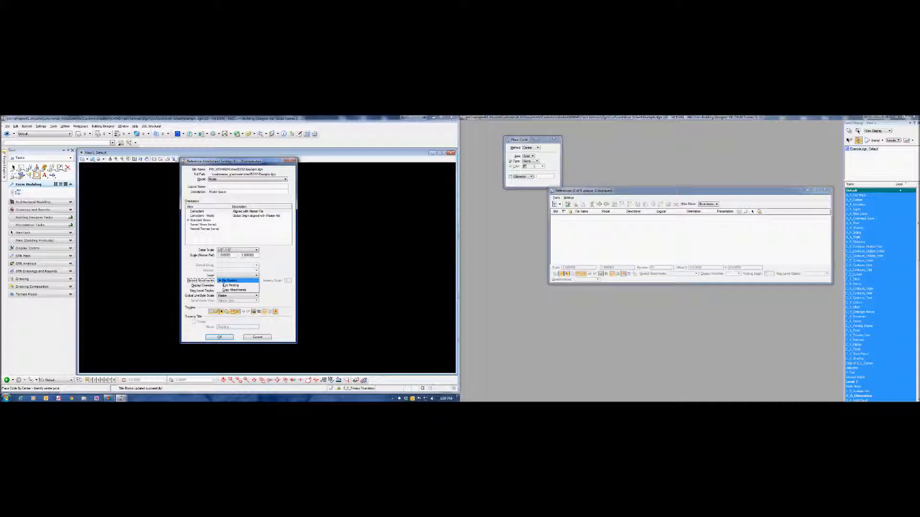
click(242, 285)
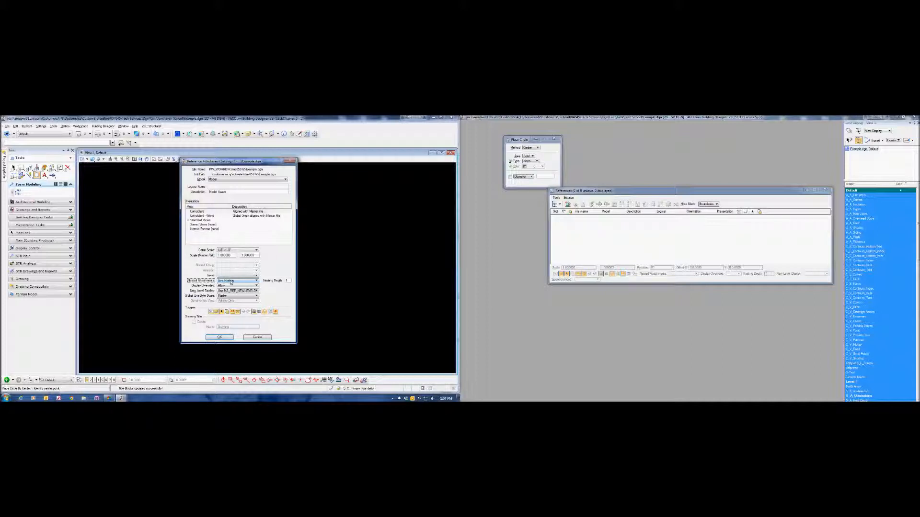
click(226, 338)
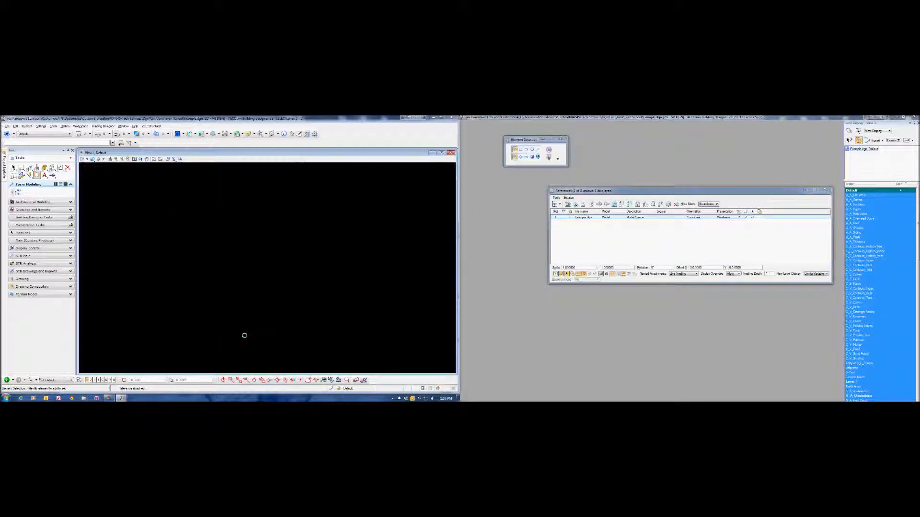
click(135, 159)
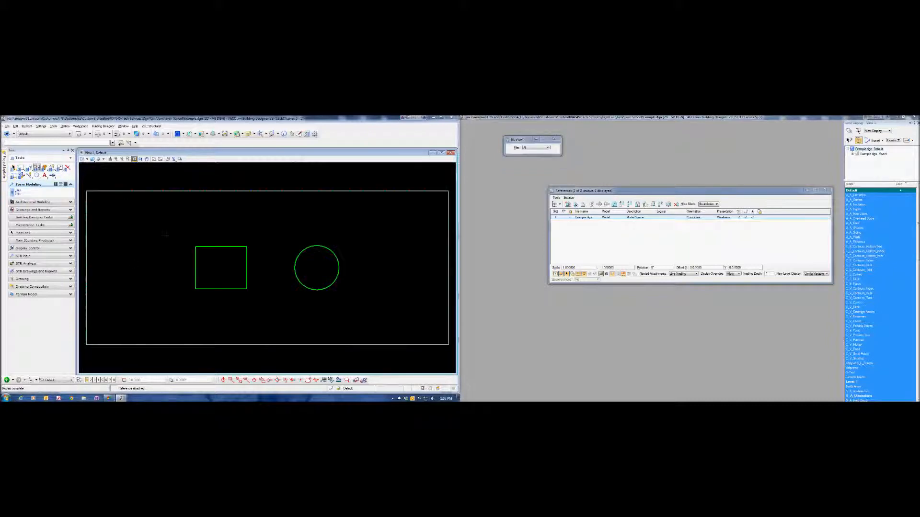
click(630, 235)
click(236, 244)
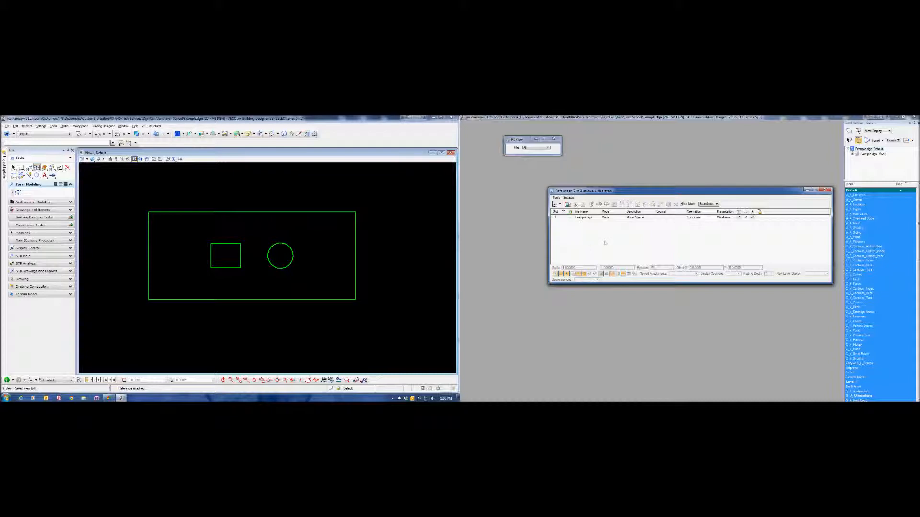
- Start attaching references and add the standard-size border file (name ending in _std.dgn) from the parent DGN folder to the selection
click(556, 198)
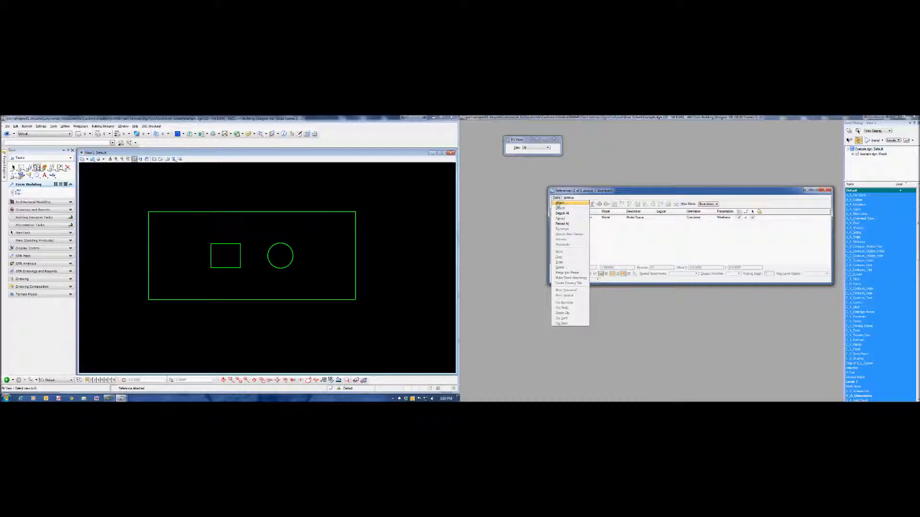
click(559, 204)
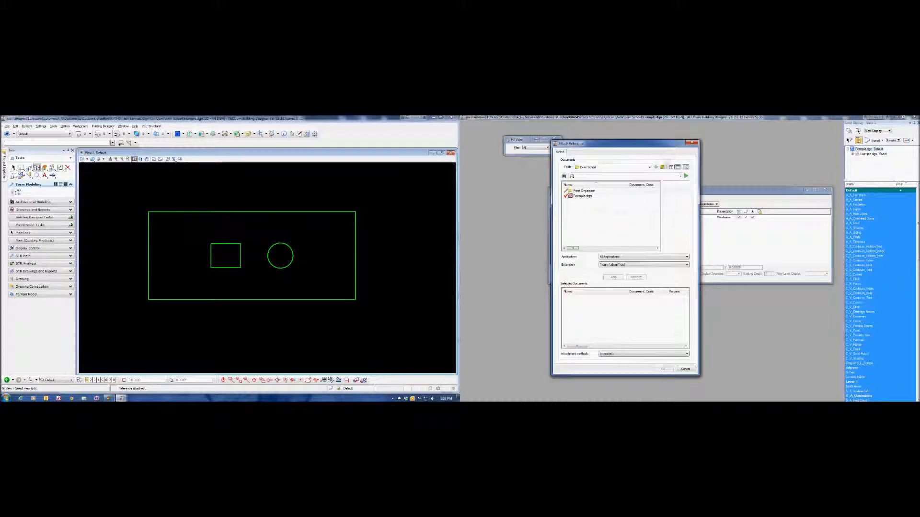
click(662, 167)
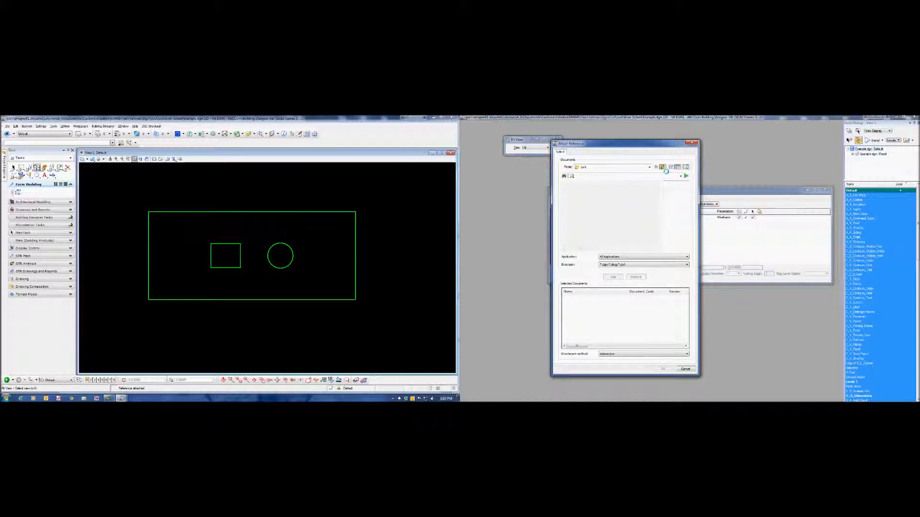
click(663, 167)
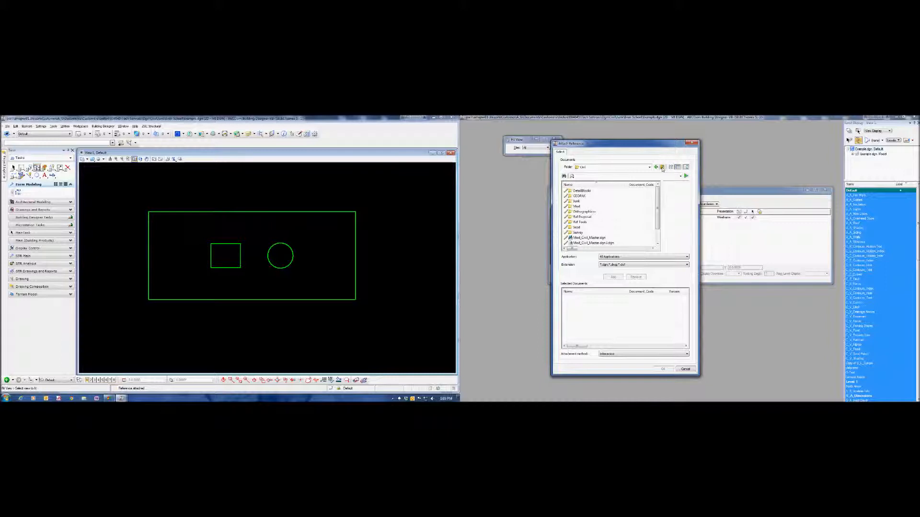
click(663, 168)
drag(658, 200, 657, 221)
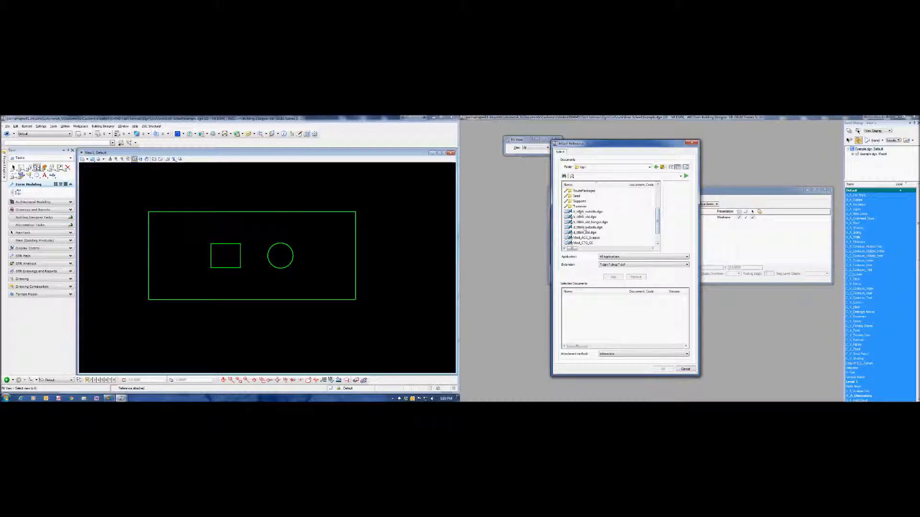
click(585, 233)
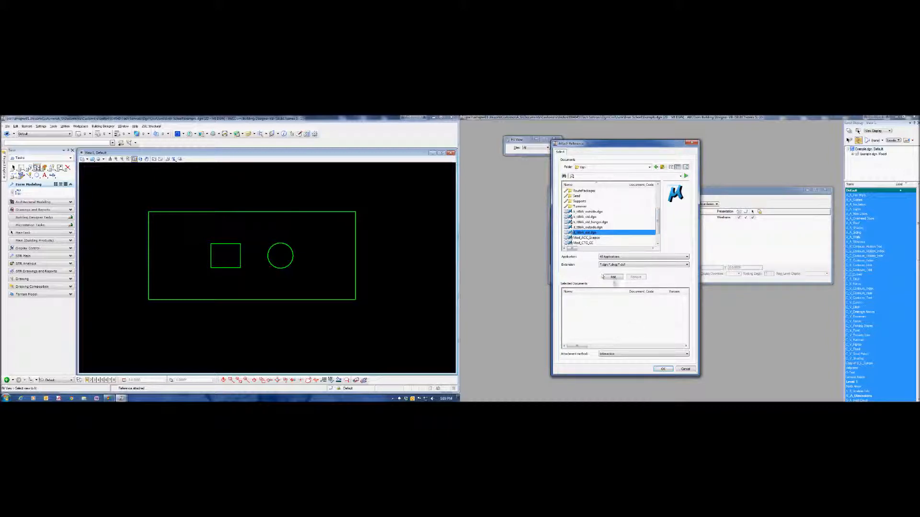
click(612, 278)
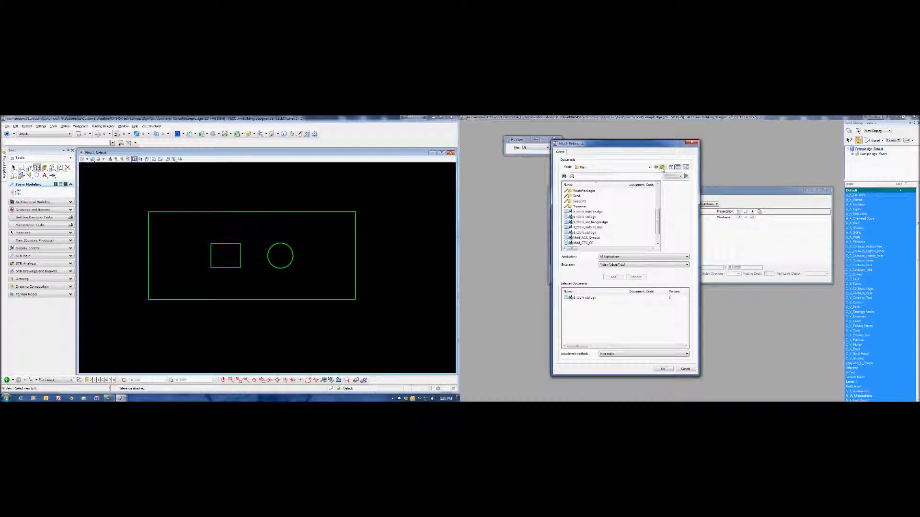
- Add CS Design.dgn from the Ref Tools folder under Civil and accept both files with the Interactive attachment method
drag(660, 224, 660, 201)
click(605, 192)
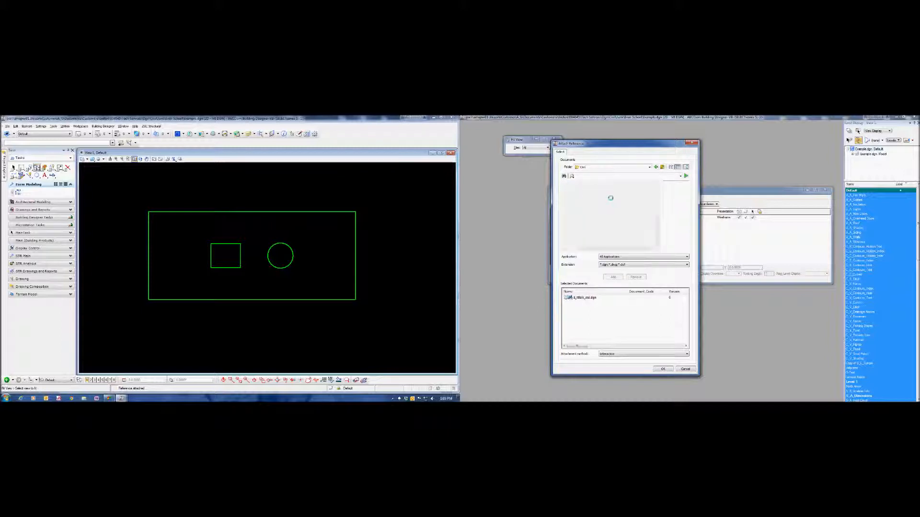
click(580, 223)
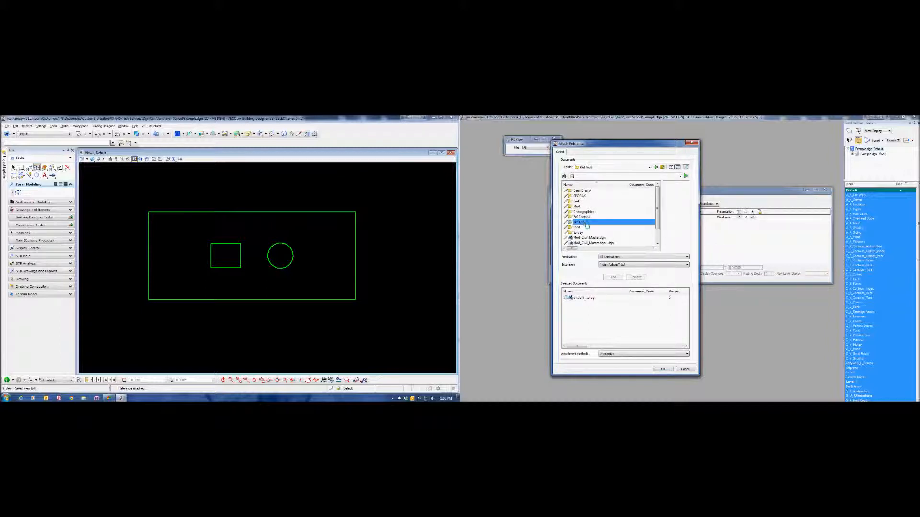
click(583, 191)
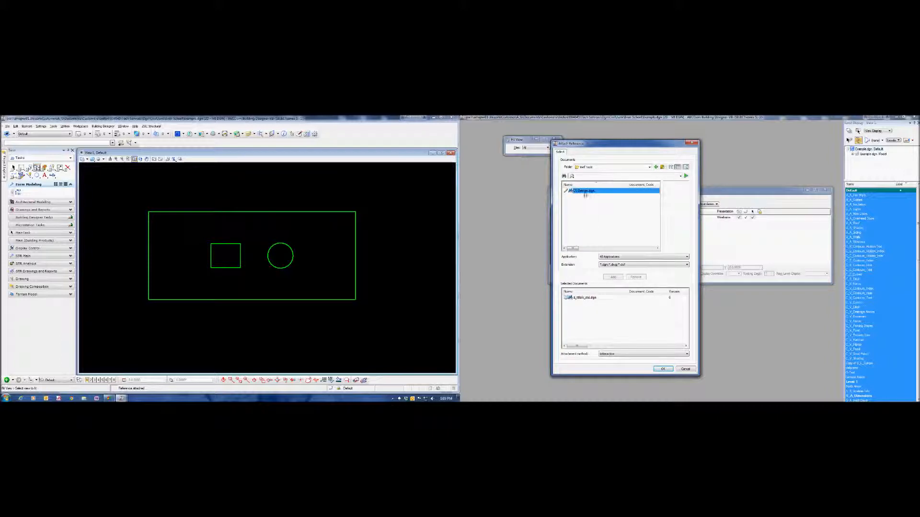
click(618, 278)
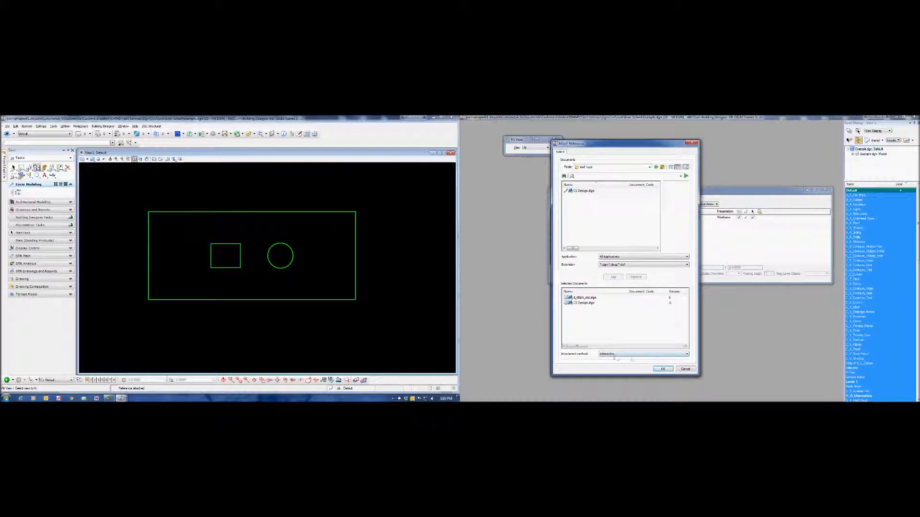
click(662, 369)
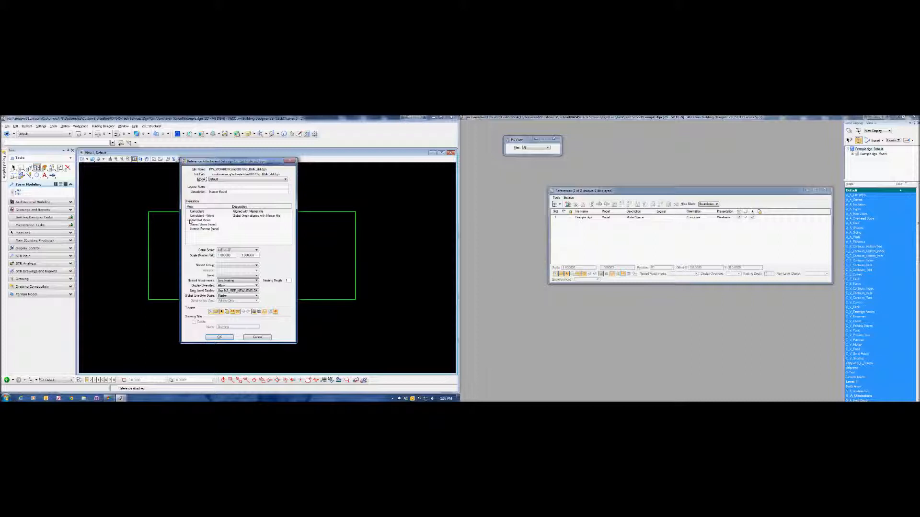
- Attach the Default models of both files in the standard Top orientation with Live Nesting, placing the border around the slab and CS Design beside it
click(199, 225)
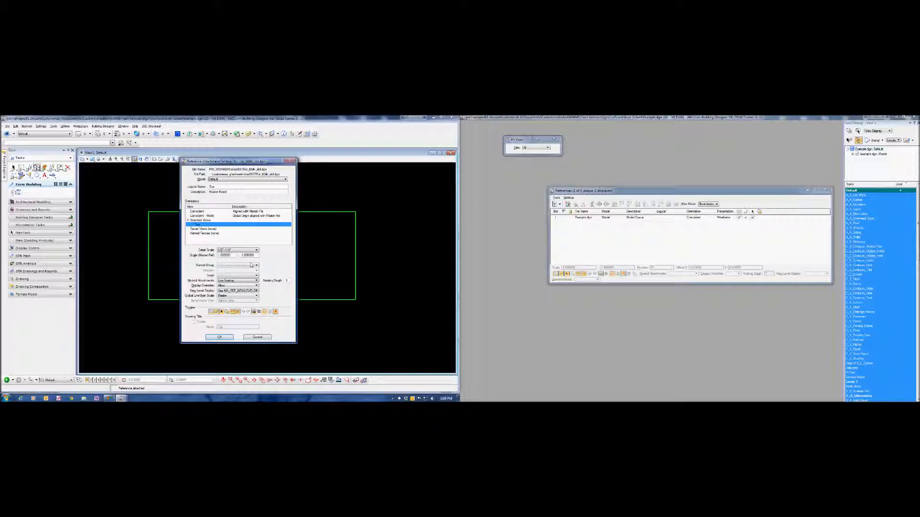
click(244, 282)
click(244, 282)
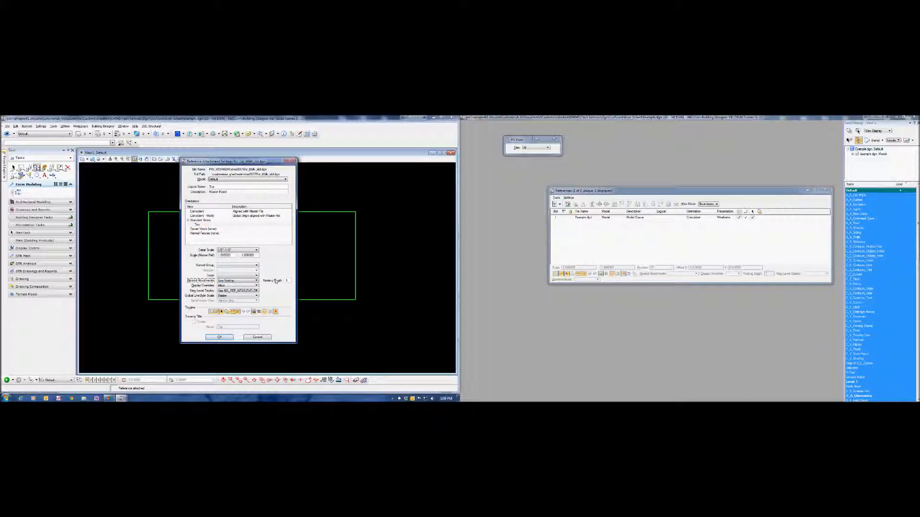
click(219, 339)
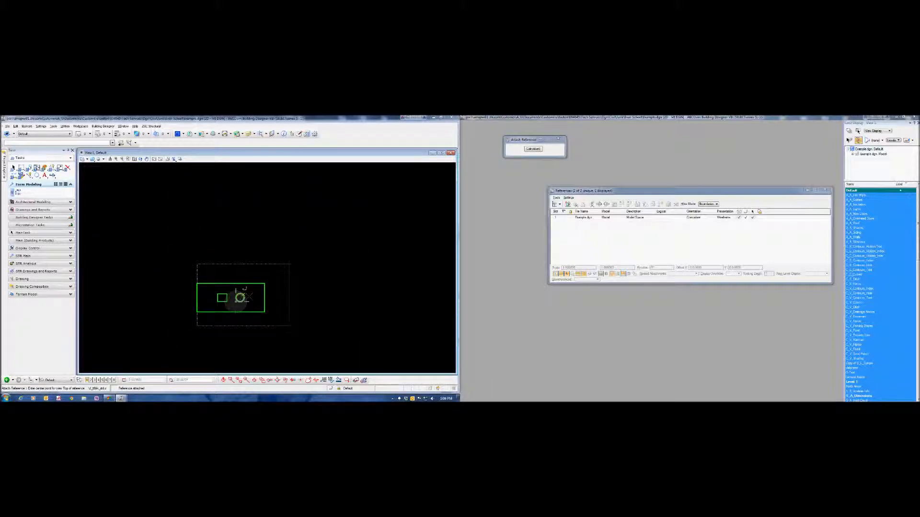
click(237, 294)
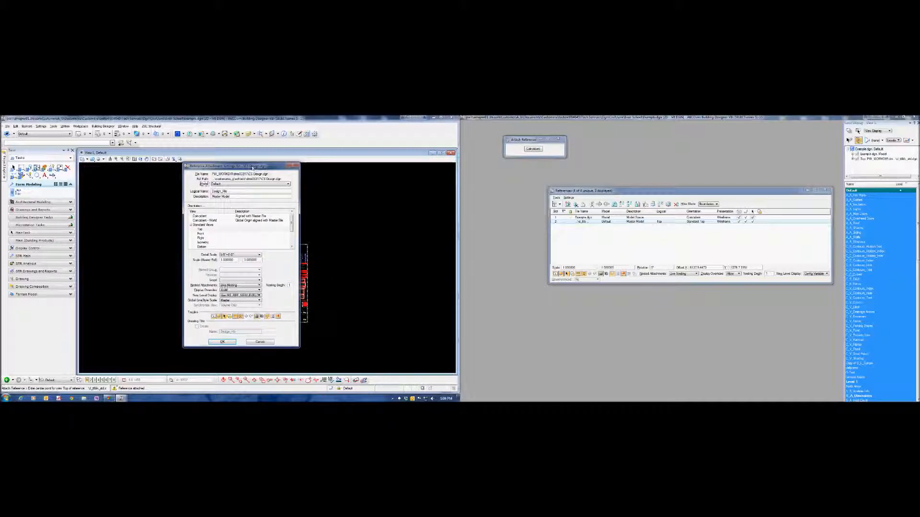
click(219, 338)
click(382, 283)
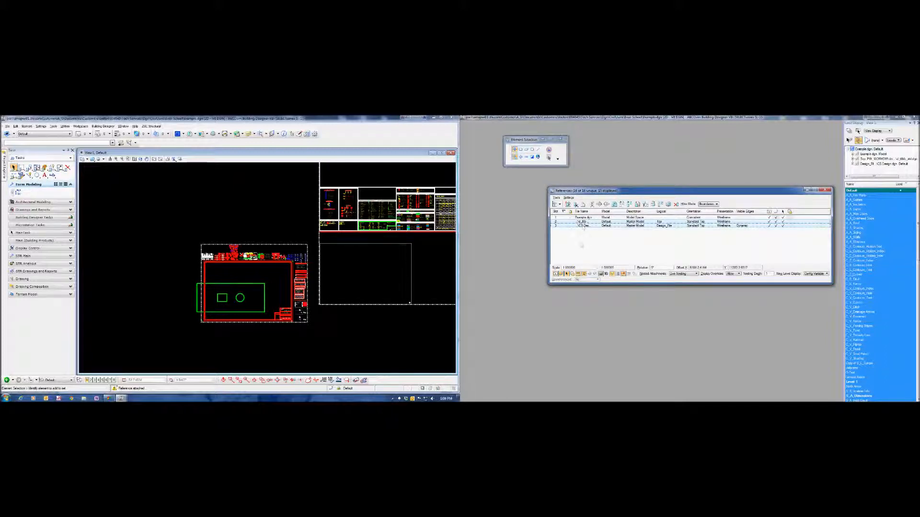
- Set the scale of the selected border and CS Design references to 2:1
drag(579, 269, 560, 269)
text(2)
key(Tab)
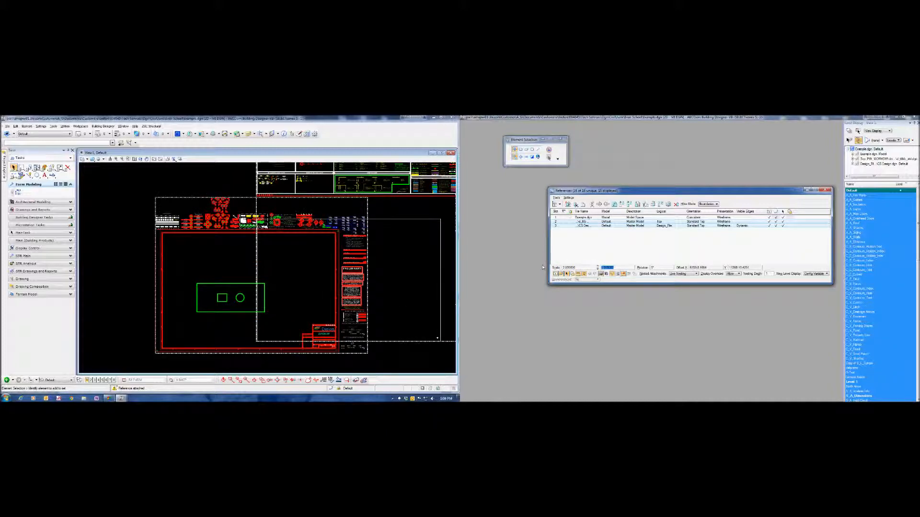
- Move the border and CS Design references together so the slab outline sits in the upper-left part of the border
right_click(584, 226)
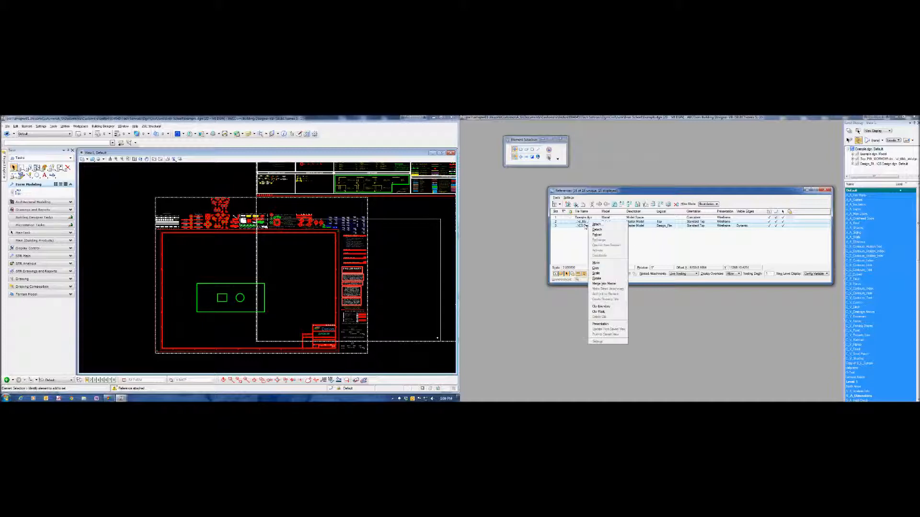
click(595, 262)
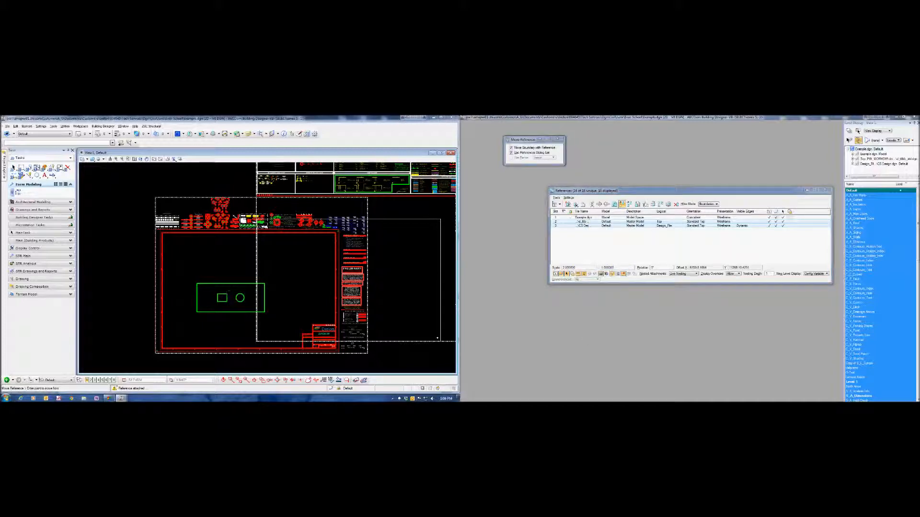
click(201, 257)
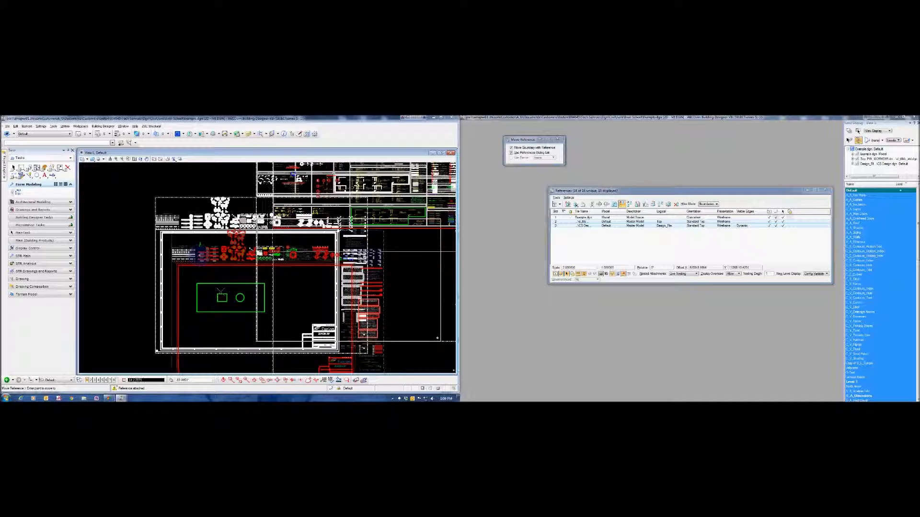
click(217, 225)
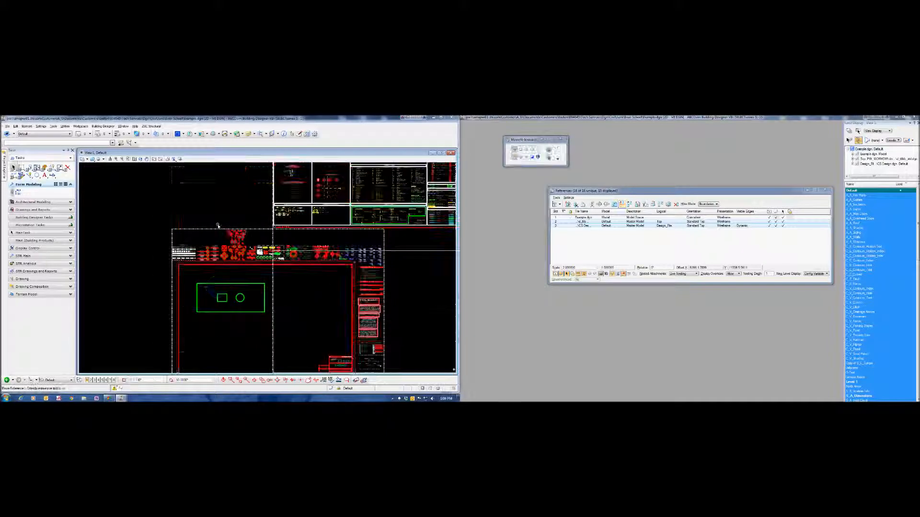
scroll(217, 225, down, 3)
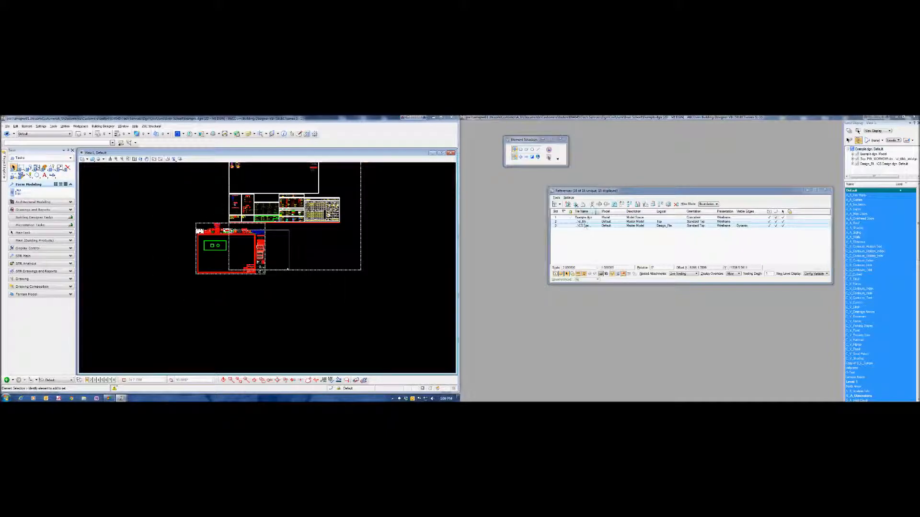
- Widen the reference list's file name column and move the CS Design.dgn reference into alignment with the border's lower-right corner
double_click(600, 212)
click(604, 226)
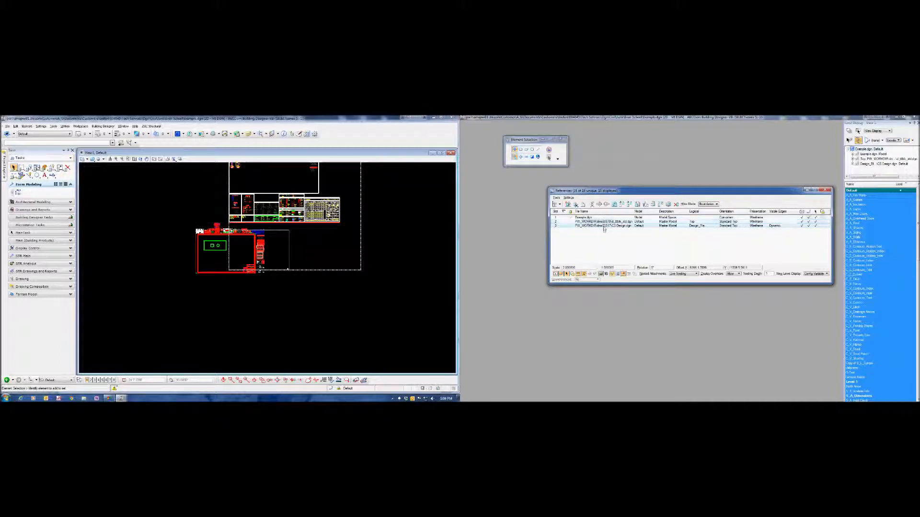
right_click(604, 225)
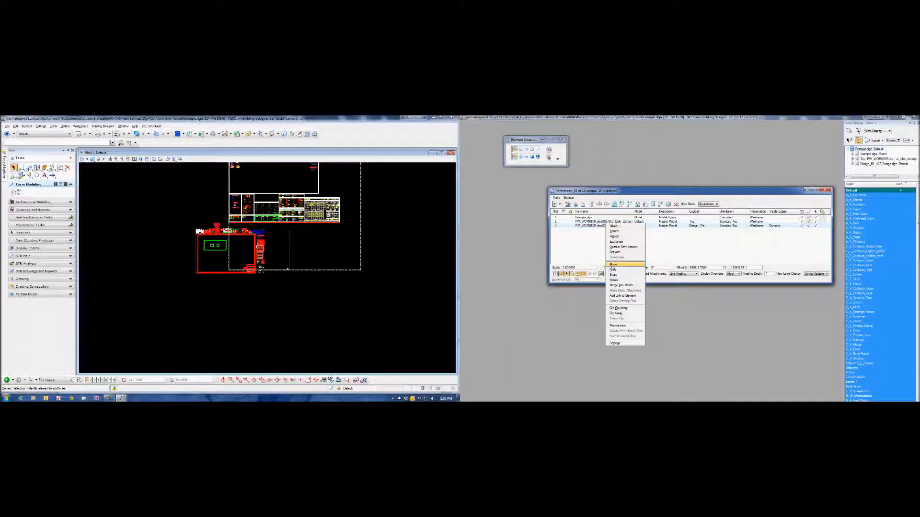
click(613, 265)
scroll(288, 270, up, 7)
middle_drag(302, 274, 336, 256)
click(335, 254)
scroll(385, 244, down, 2)
scroll(182, 259, up, 5)
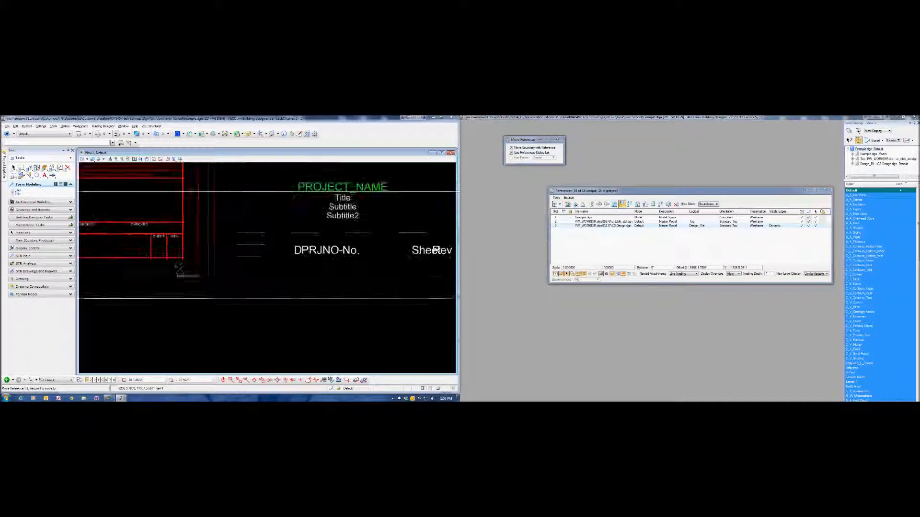
scroll(183, 259, down, 5)
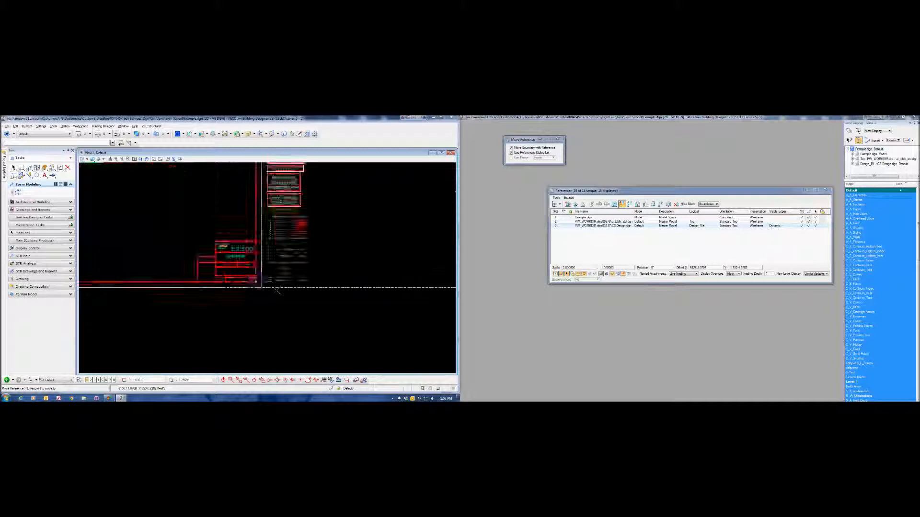
right_click(240, 251)
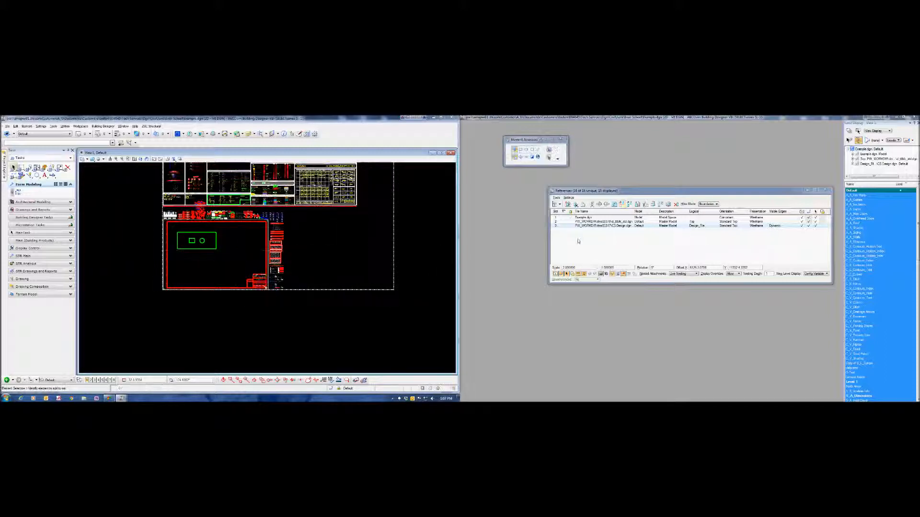
click(584, 242)
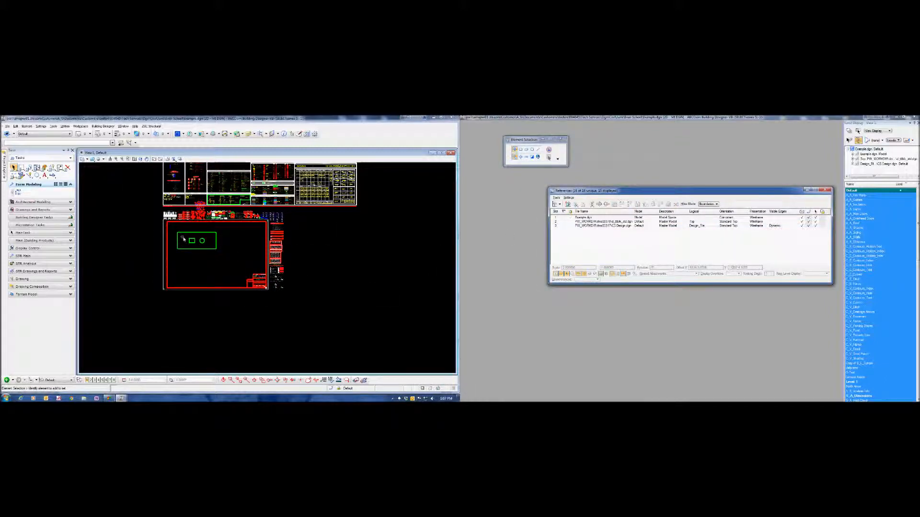
- Copy the viewport outline sample from the CS Design reference to just below the slab outline's lower-left corner
scroll(182, 235, up, 1)
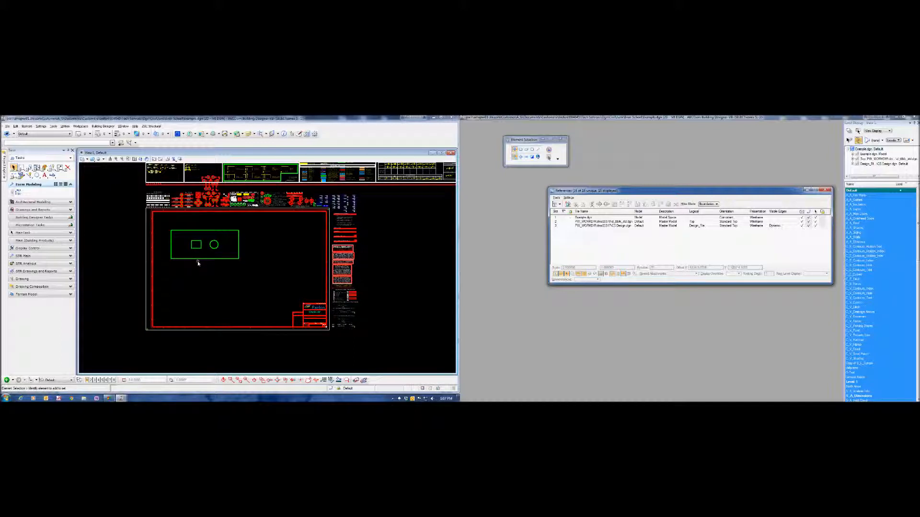
click(583, 218)
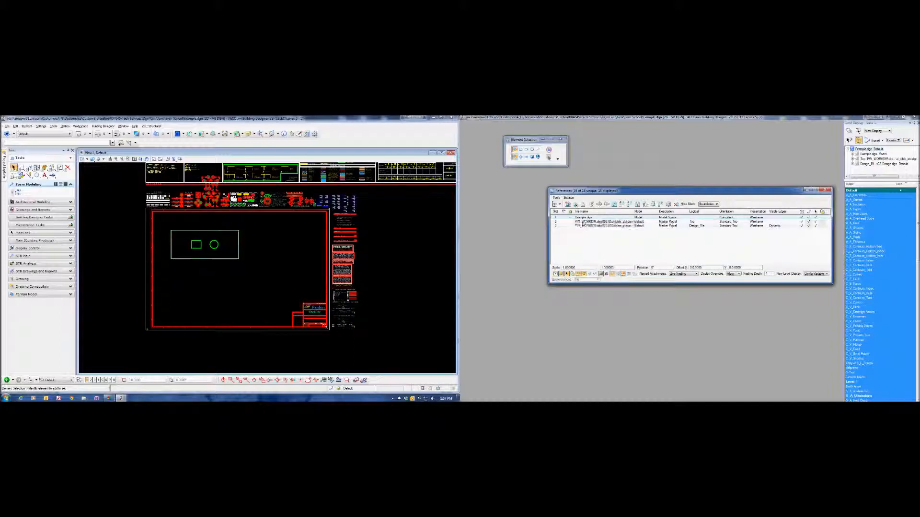
click(273, 249)
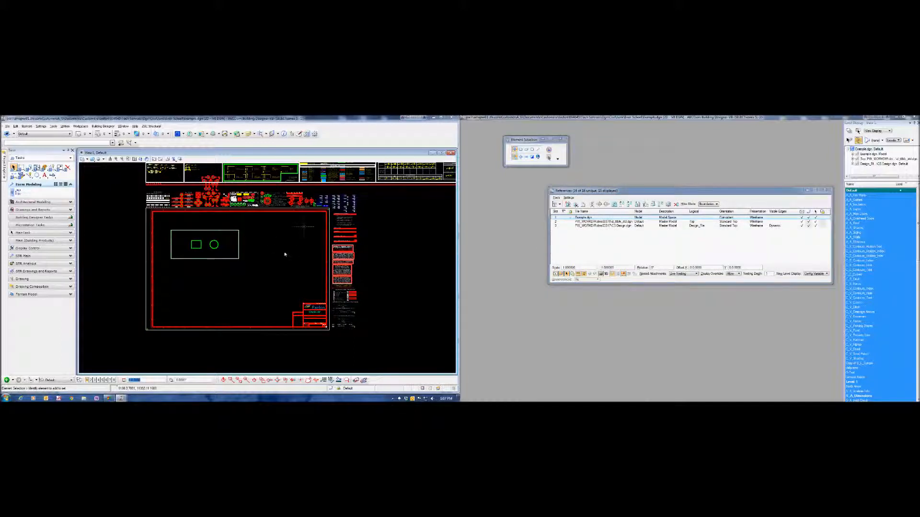
scroll(293, 246, up, 8)
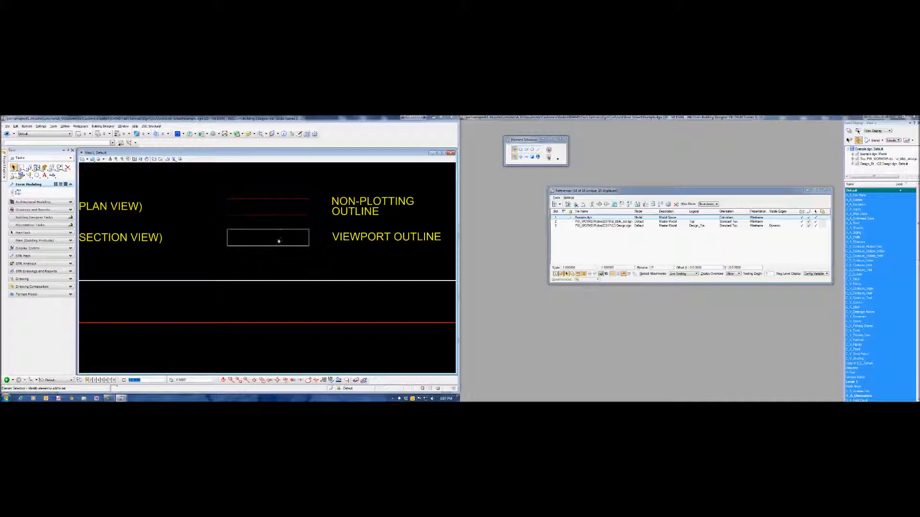
click(282, 230)
right_click(290, 226)
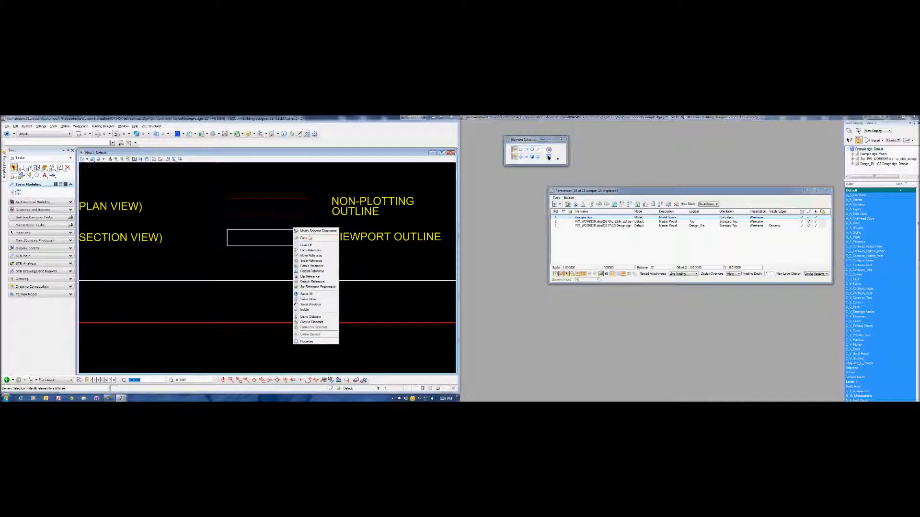
click(314, 238)
click(235, 248)
scroll(301, 234, down, 5)
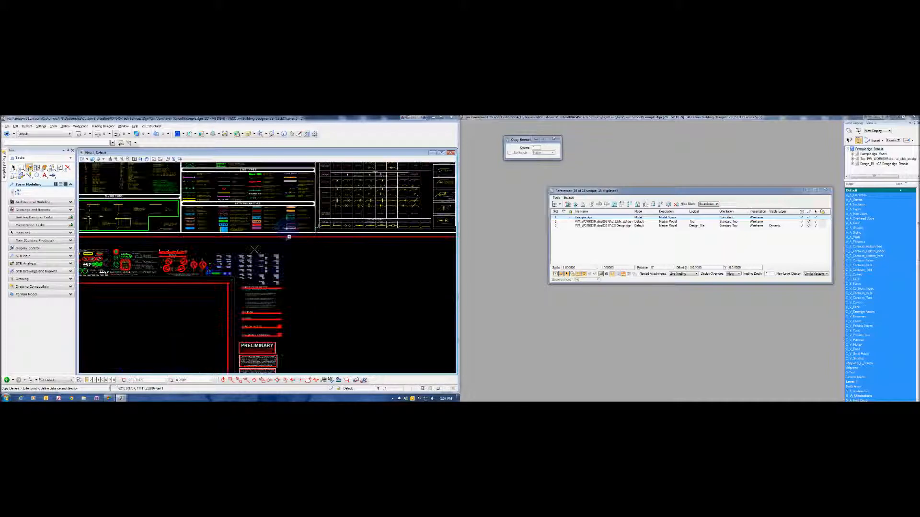
scroll(307, 264, up, 5)
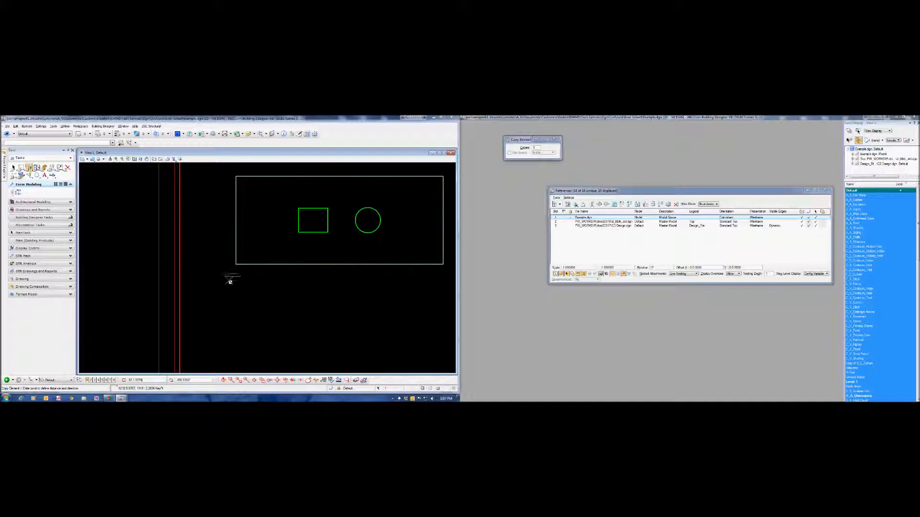
right_click(248, 249)
- Stretch the copied viewport rectangle so it encloses the whole slab outline with a margin on all sides
click(240, 274)
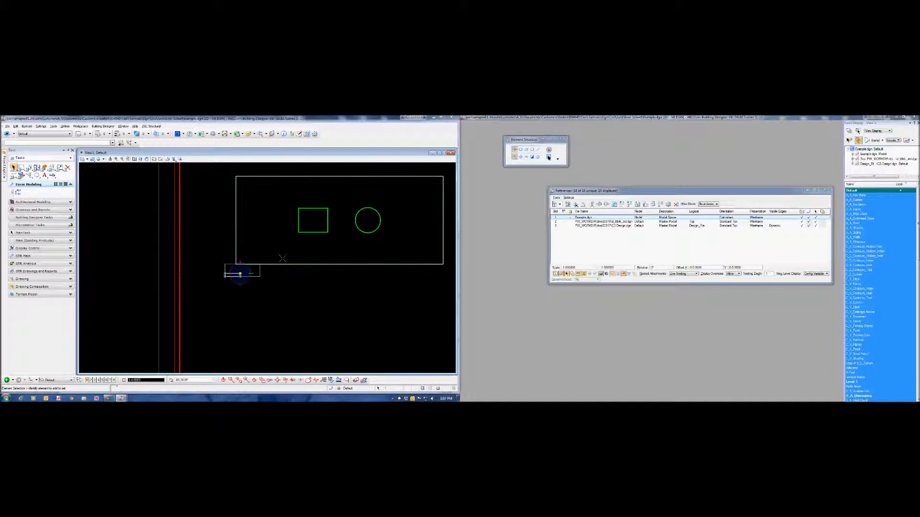
scroll(284, 247, down, 1)
drag(250, 263, 381, 198)
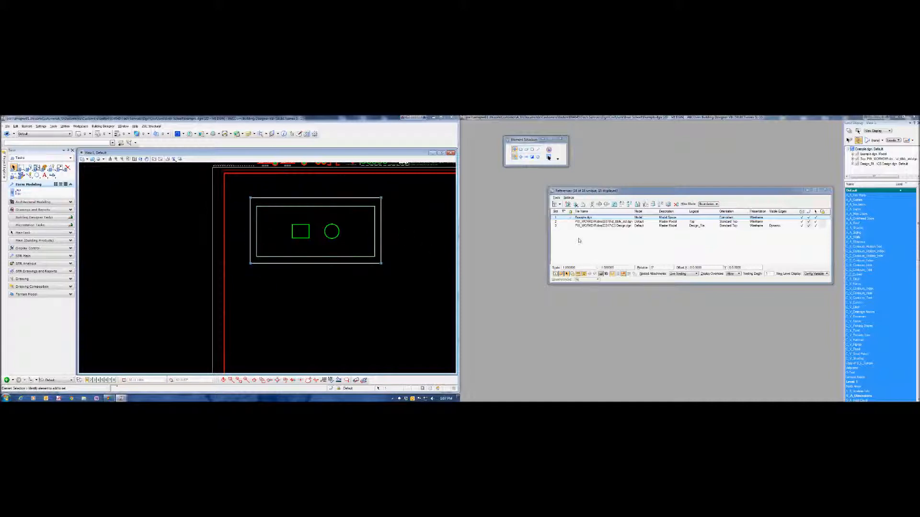
- Clip the Example.dgn Model reference using the viewport rectangle as its clip boundary element
right_click(589, 217)
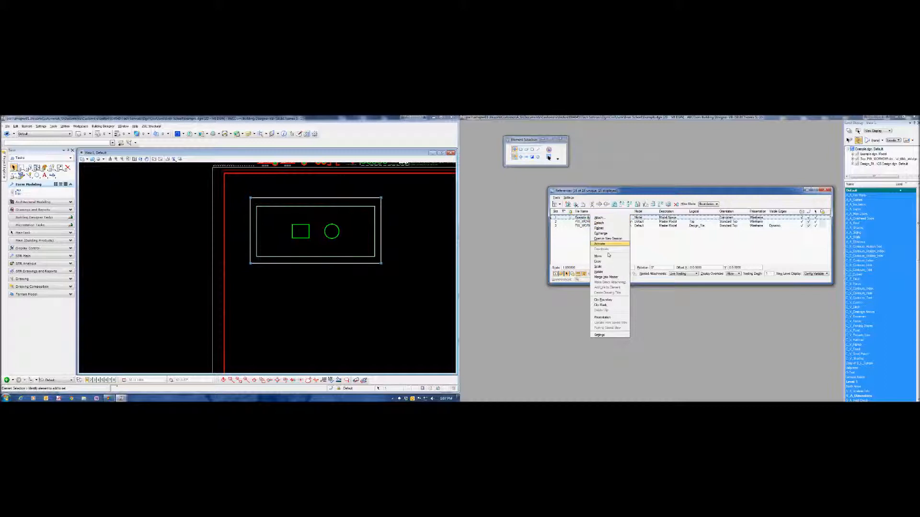
click(605, 300)
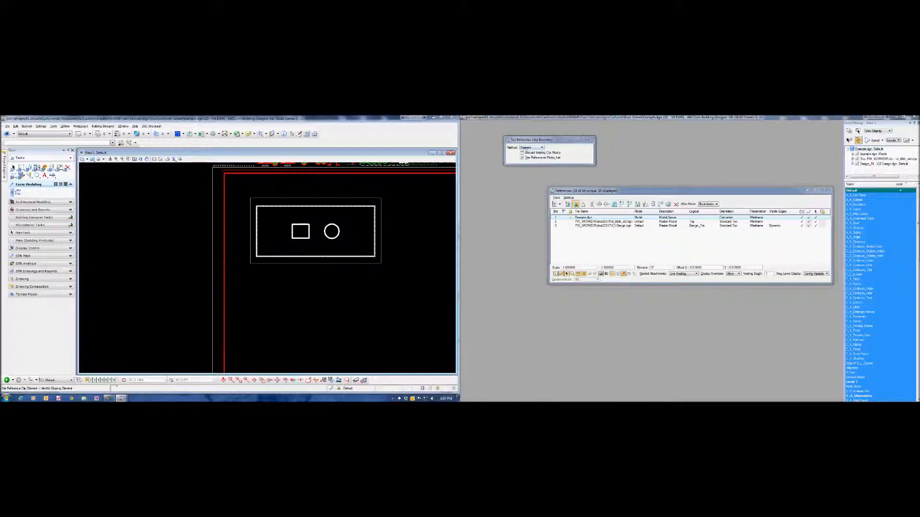
click(367, 197)
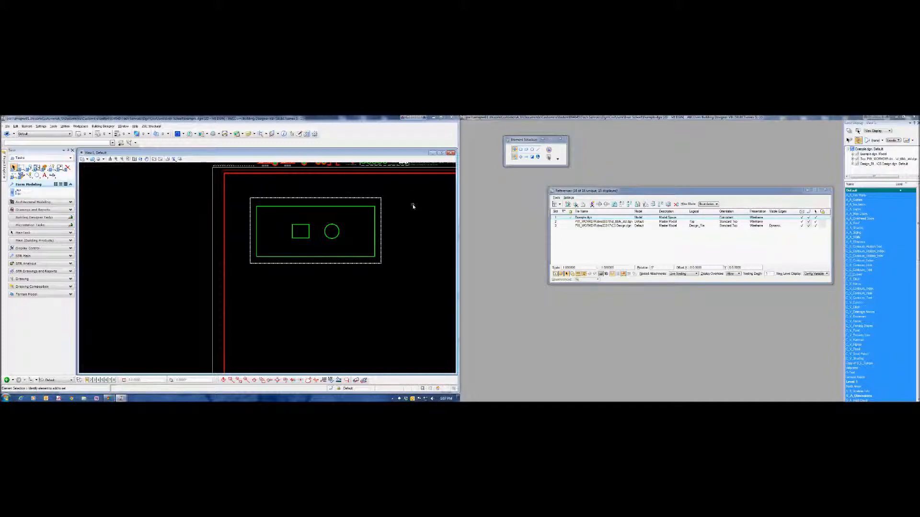
- Narrow the viewport rectangle so its right edge cuts through the slab's circular opening
click(382, 206)
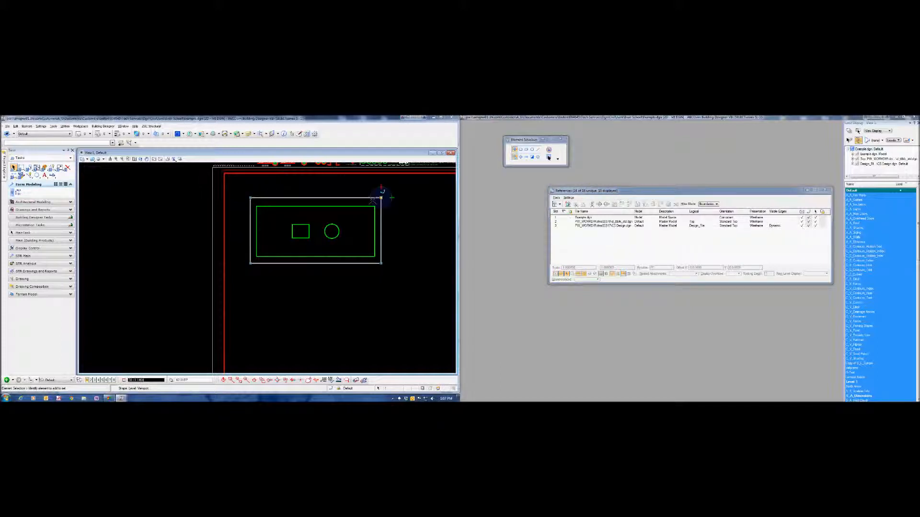
drag(381, 197, 332, 196)
click(343, 278)
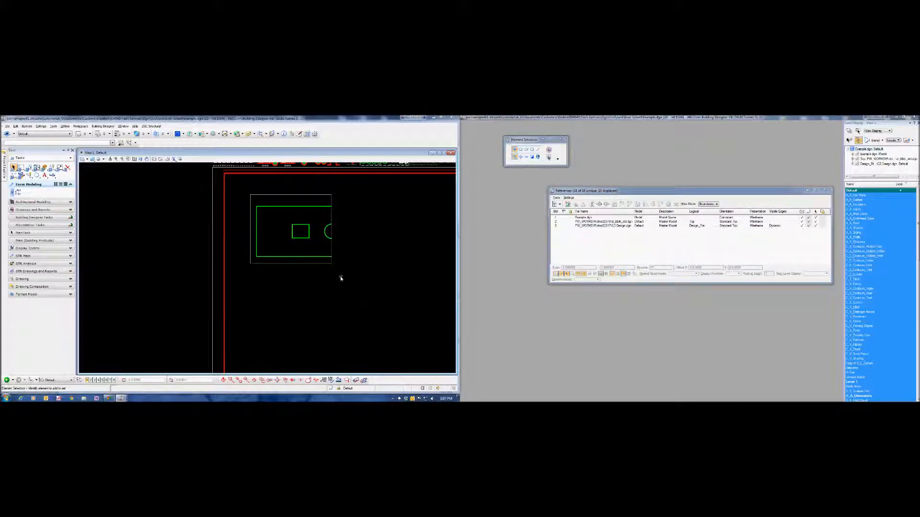
- Widen the viewport rectangle back to the right so it encloses the whole slab, and deselect it
click(331, 263)
drag(331, 263, 385, 263)
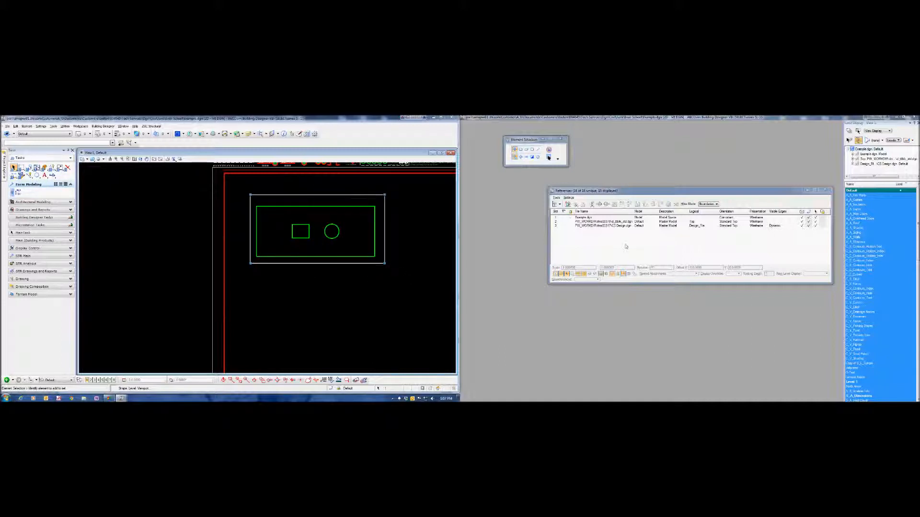
click(341, 288)
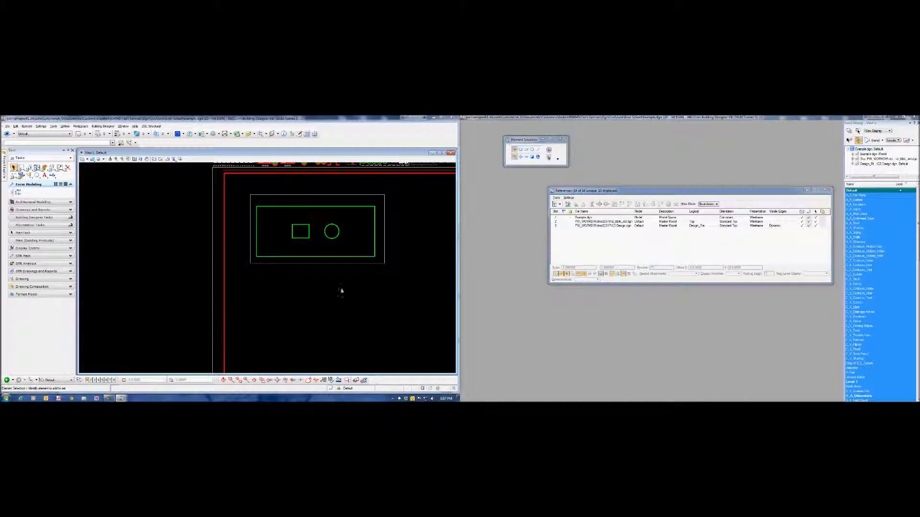
- Fit the whole sheet in the view and switch from the Default model to the Model view group
middle_drag(357, 290, 234, 291)
right_click(234, 291)
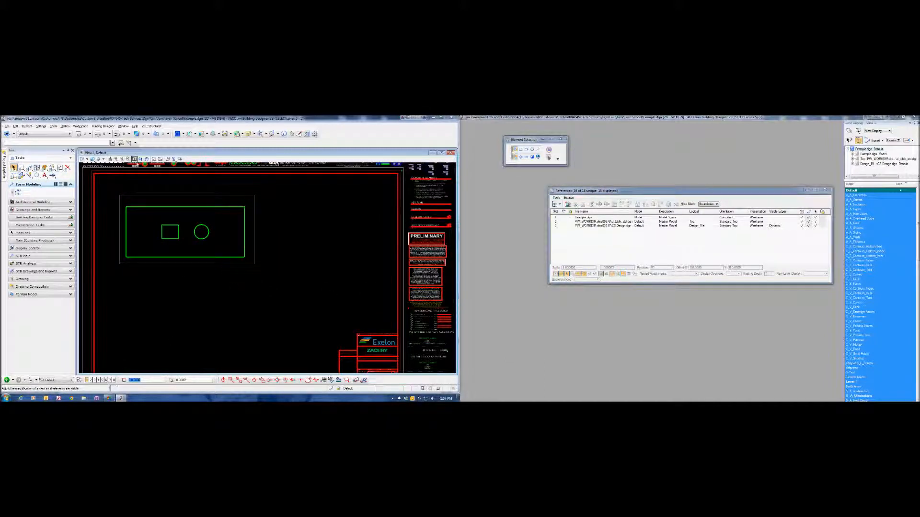
click(134, 159)
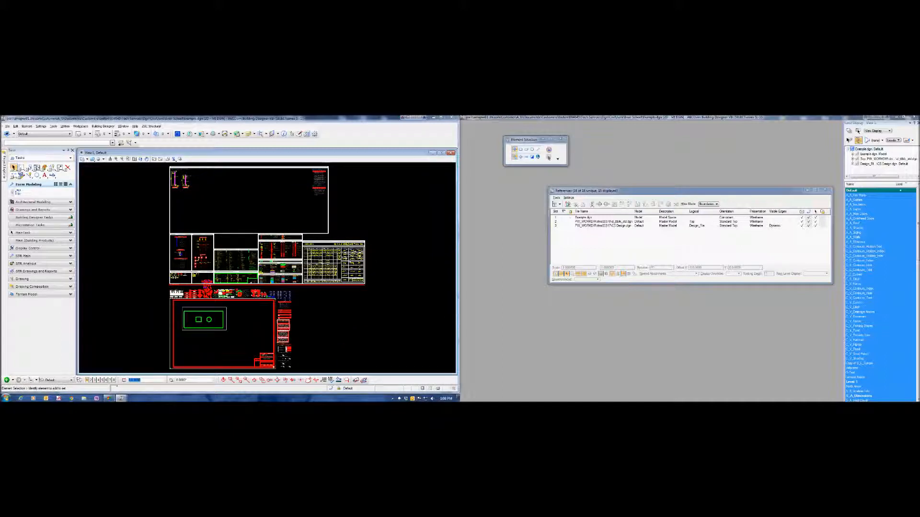
click(58, 380)
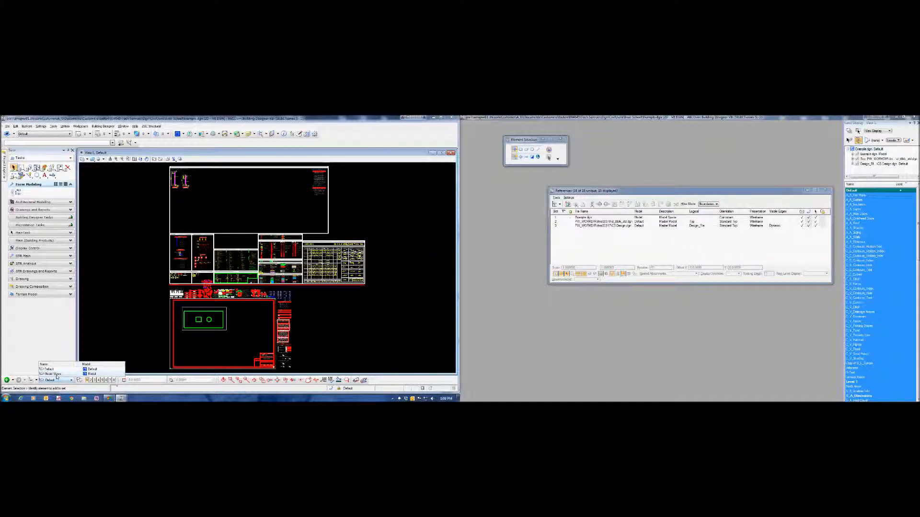
click(54, 374)
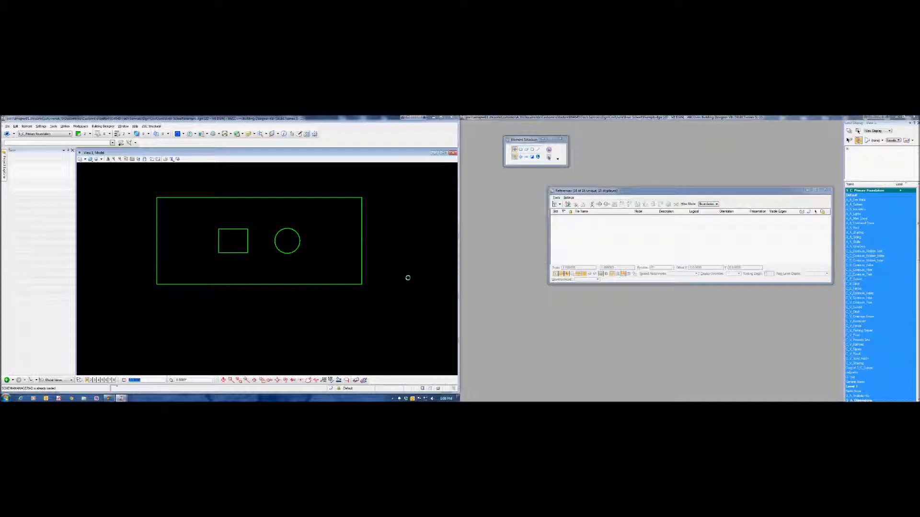
- Start a new reference attachment and choose the last Mod_WW civil model file from the Civil Mod folder
click(556, 198)
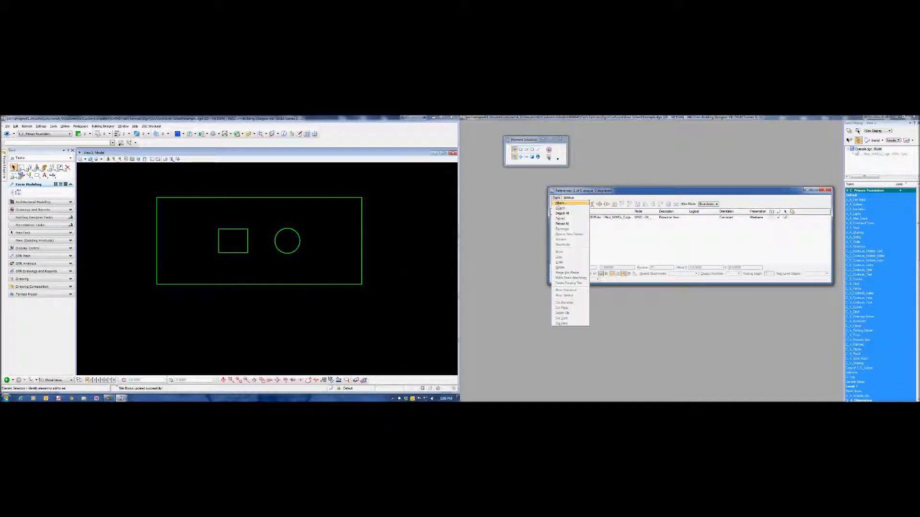
click(559, 204)
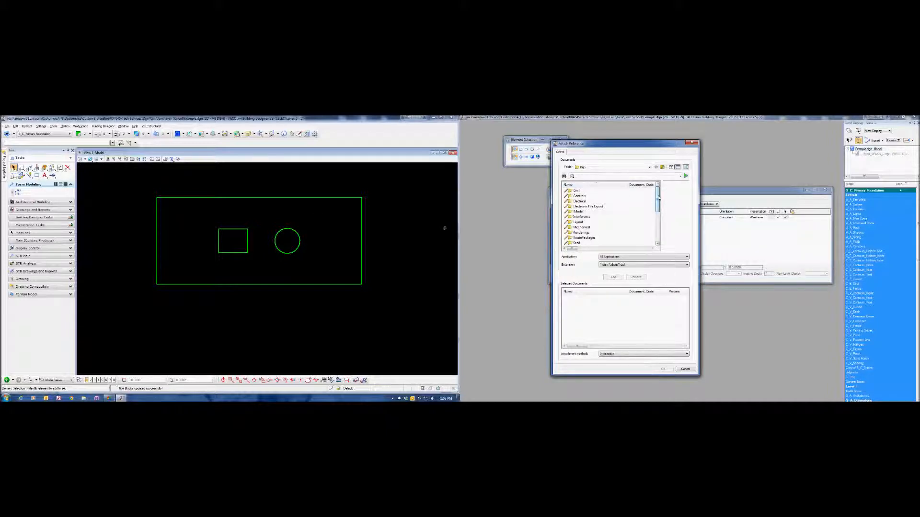
double_click(607, 192)
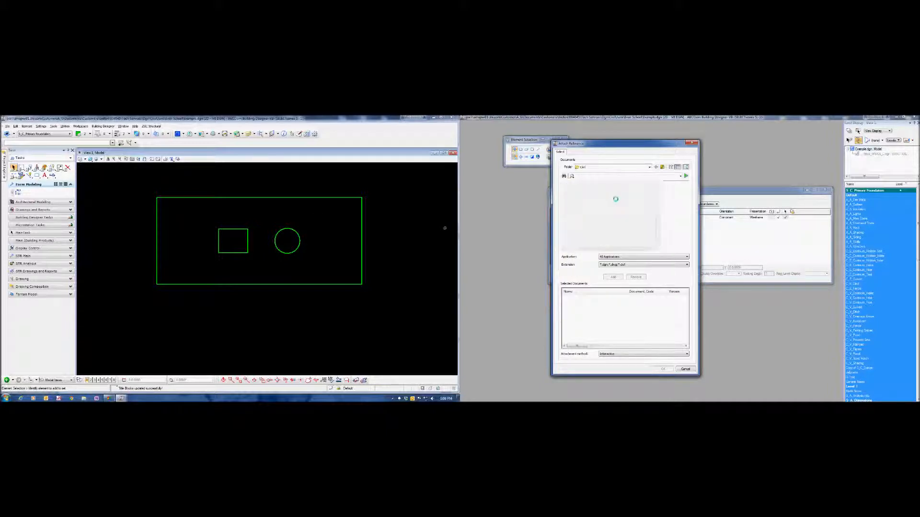
double_click(575, 207)
drag(656, 201, 658, 240)
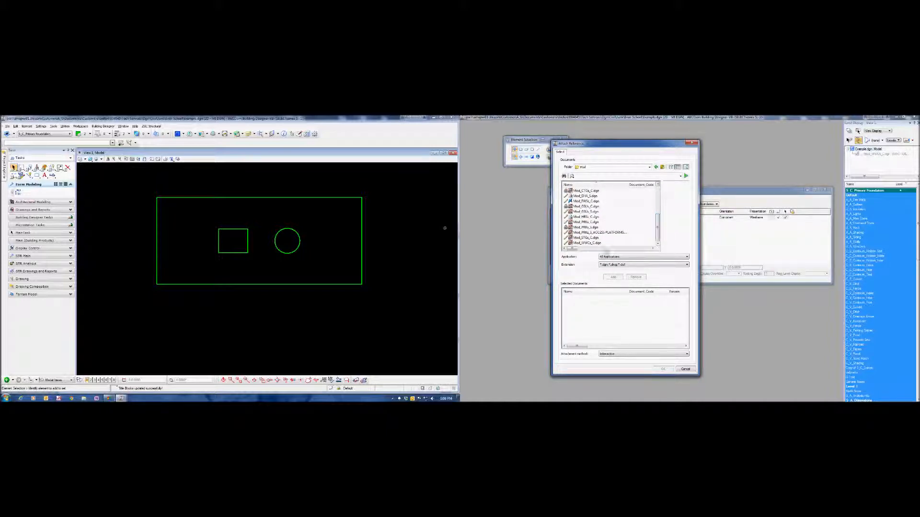
click(605, 243)
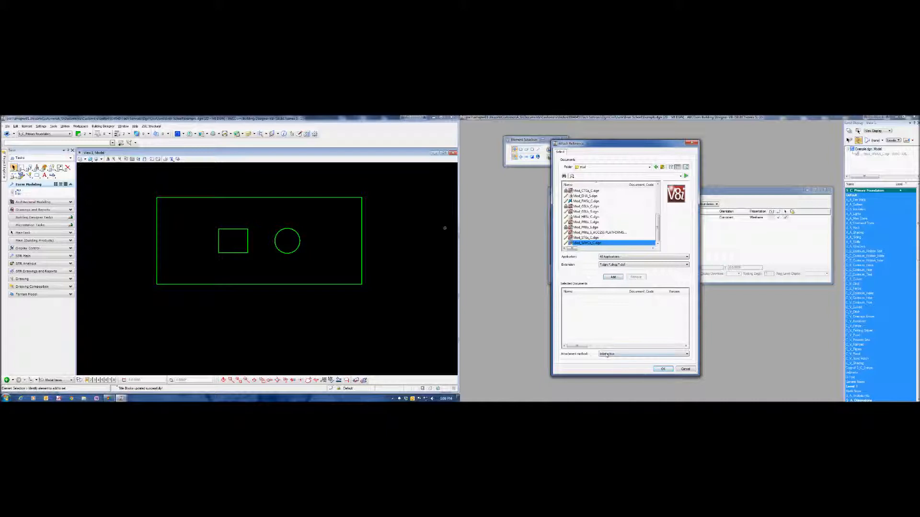
click(663, 369)
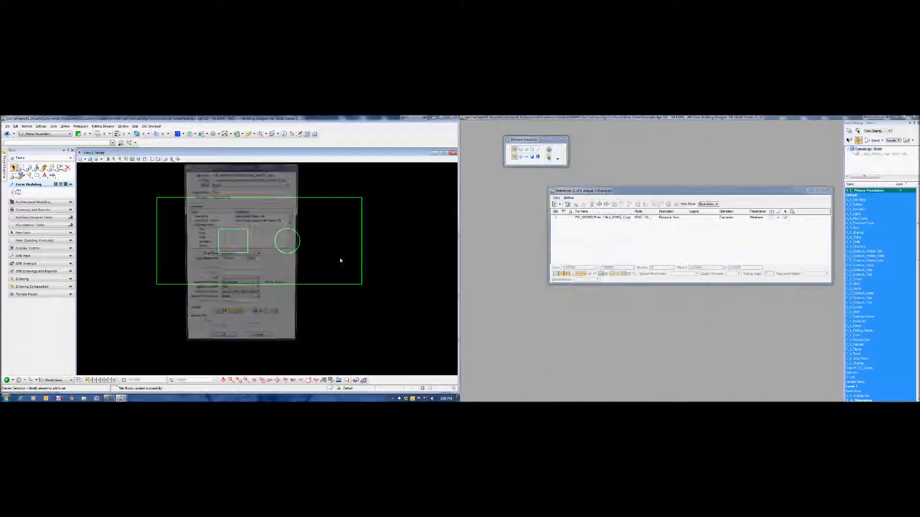
- Attach the oil water separator access slab extraction view in the standard Top orientation with No Nesting, beside the slab plan
click(229, 186)
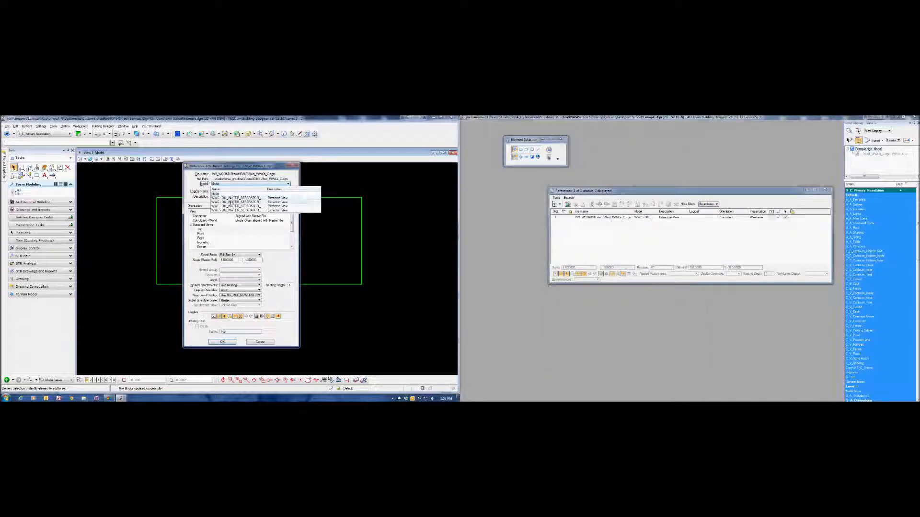
click(232, 202)
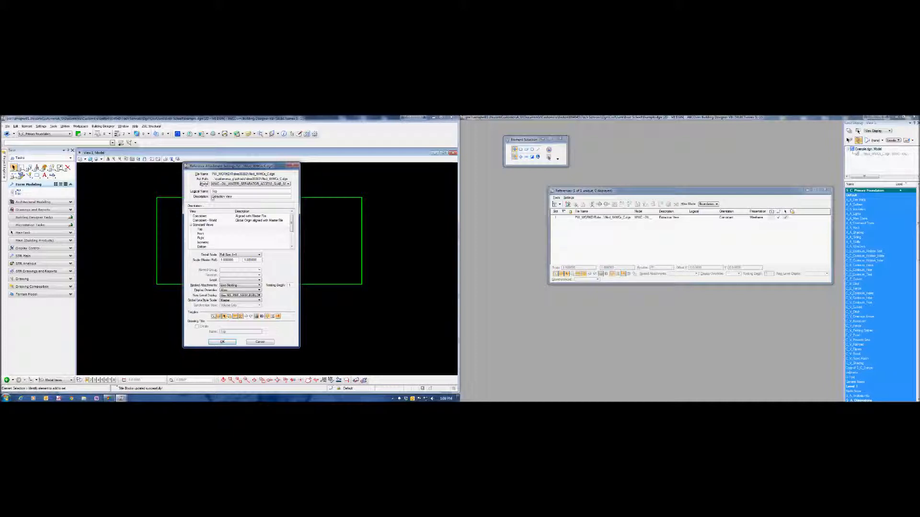
click(200, 230)
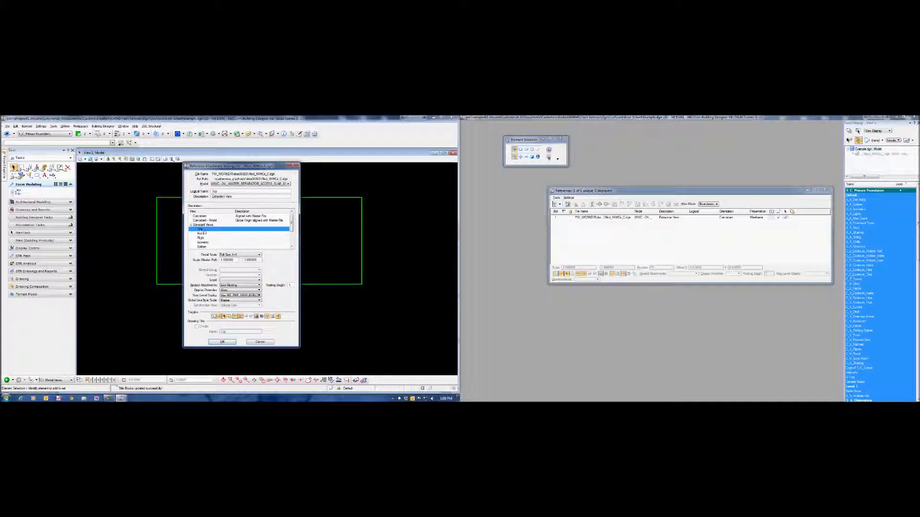
click(240, 286)
click(235, 290)
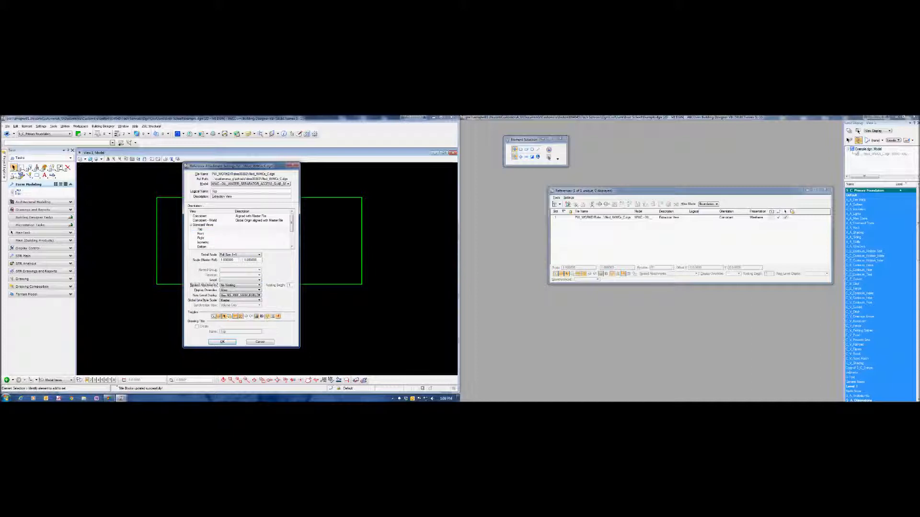
click(223, 342)
click(287, 285)
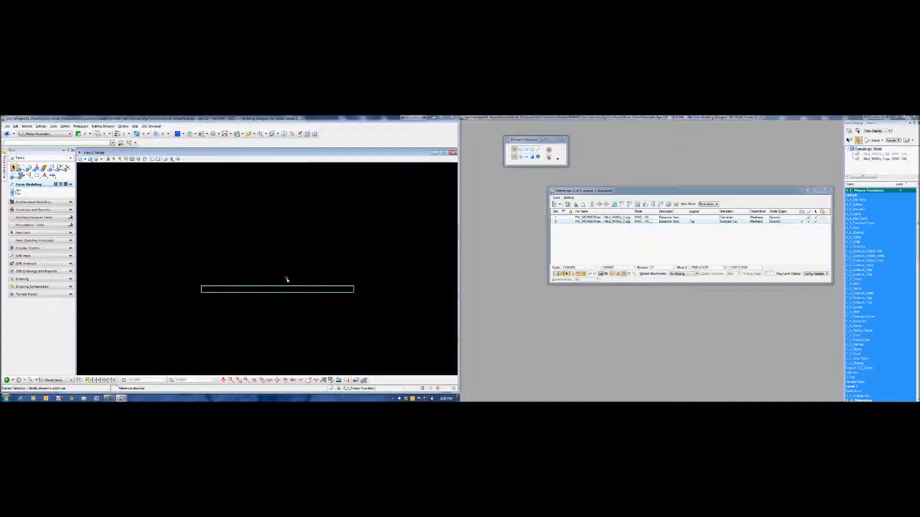
scroll(287, 280, down, 2)
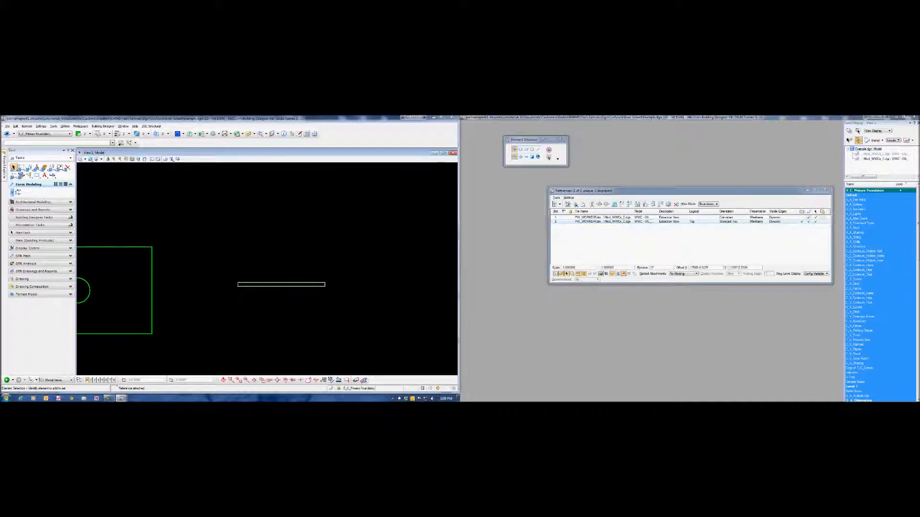
click(562, 226)
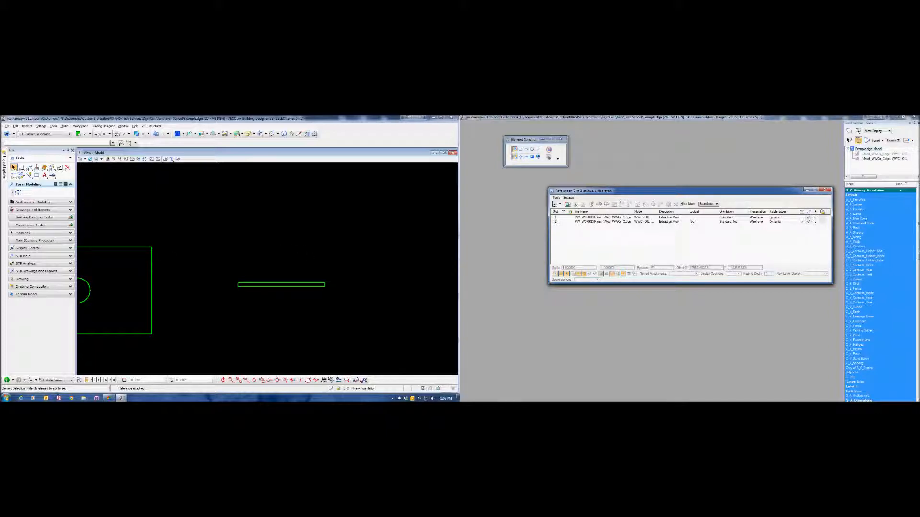
- Check the level display options for the newly attached slab view reference
click(884, 159)
right_click(870, 191)
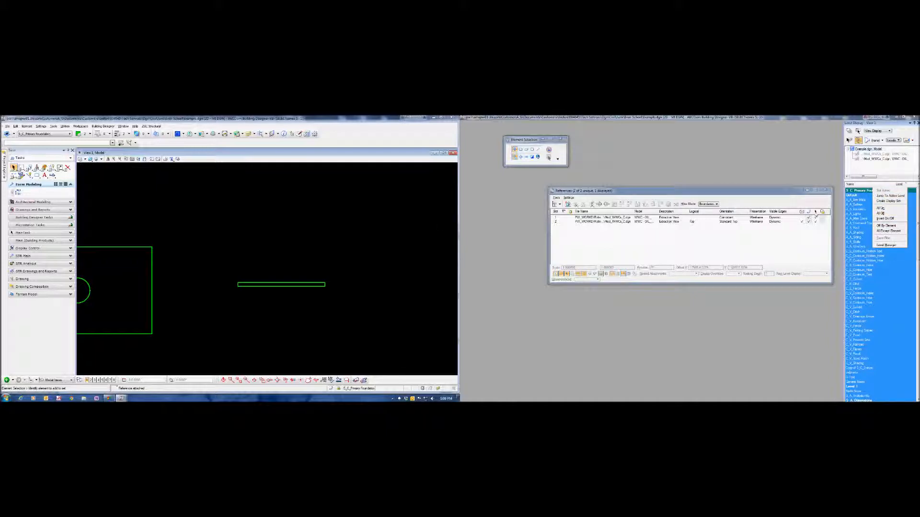
click(171, 230)
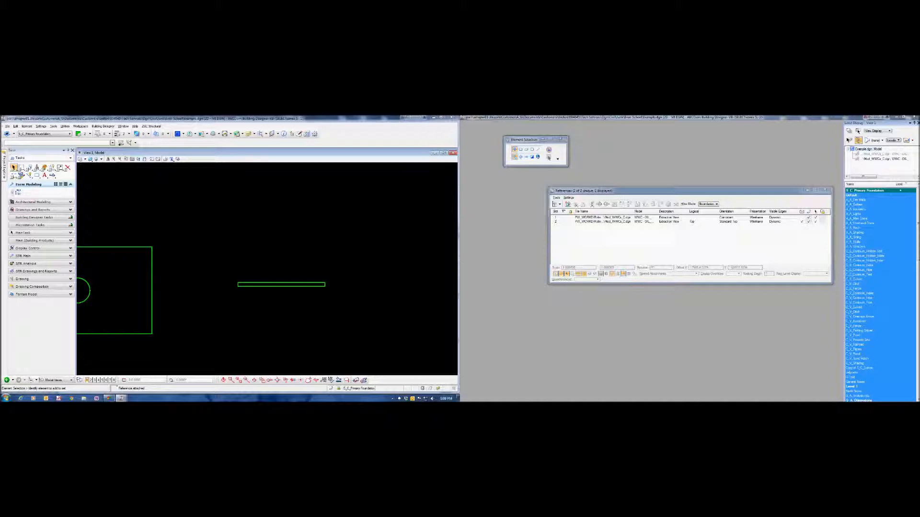
- Trace the slab's side view with an orthogonal block and turn off the display of the second reference
click(36, 176)
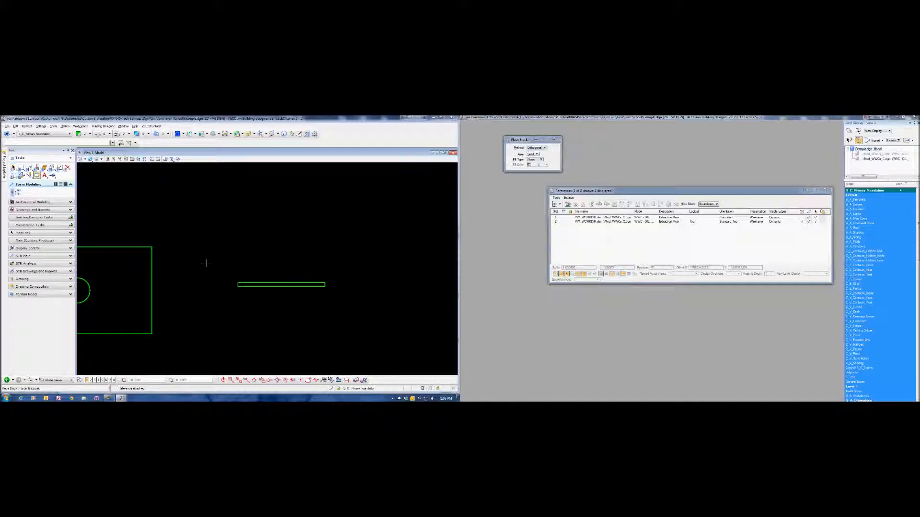
click(250, 286)
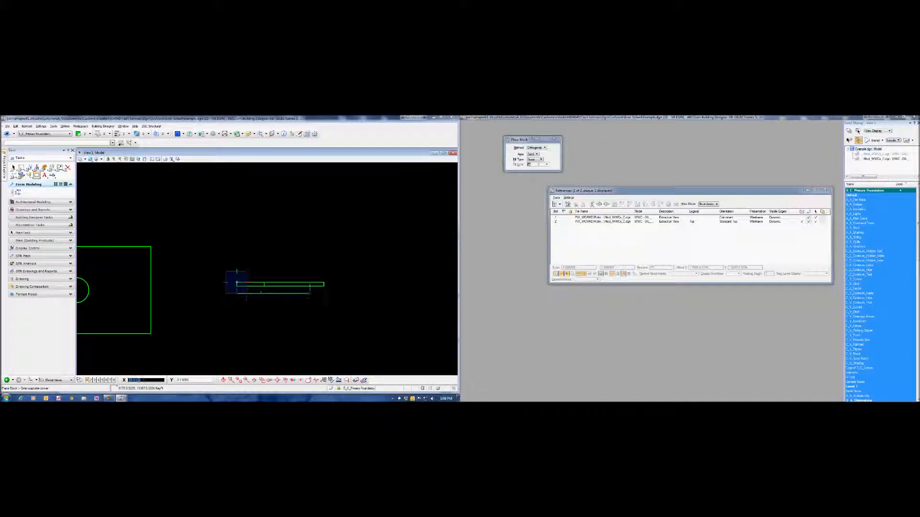
click(324, 287)
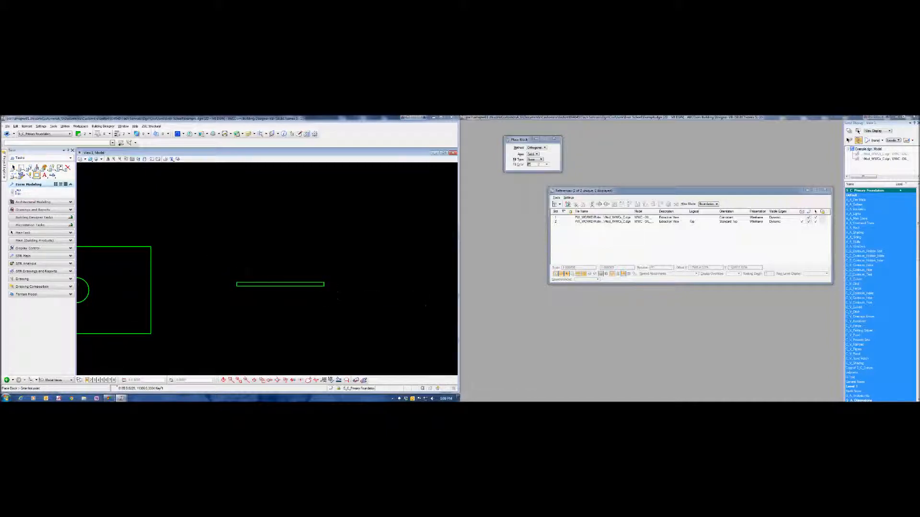
click(802, 222)
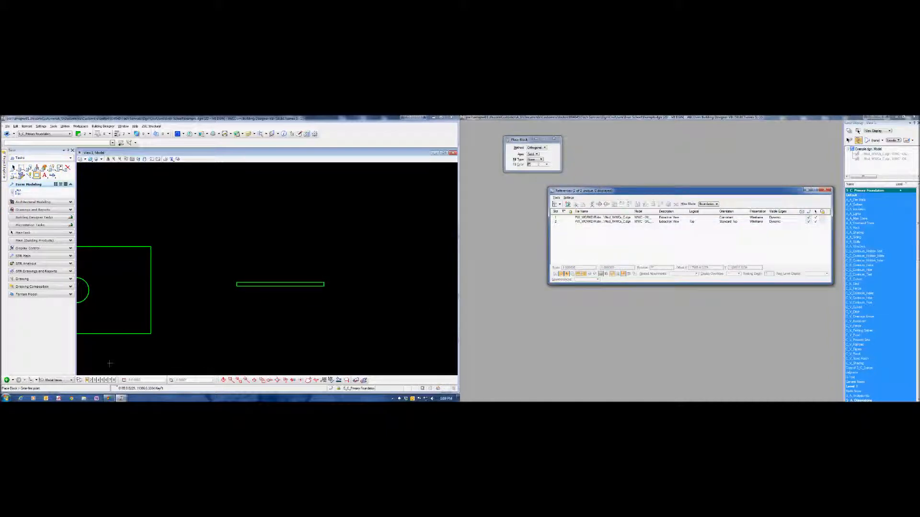
- Switch to the Default view group and copy the Example.dgn Model reference attachment directly below the original slab viewport
click(57, 381)
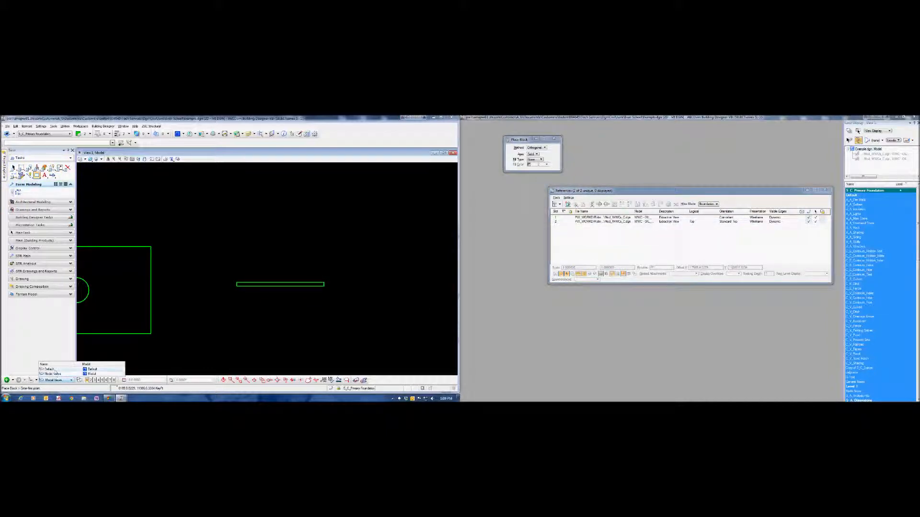
click(49, 370)
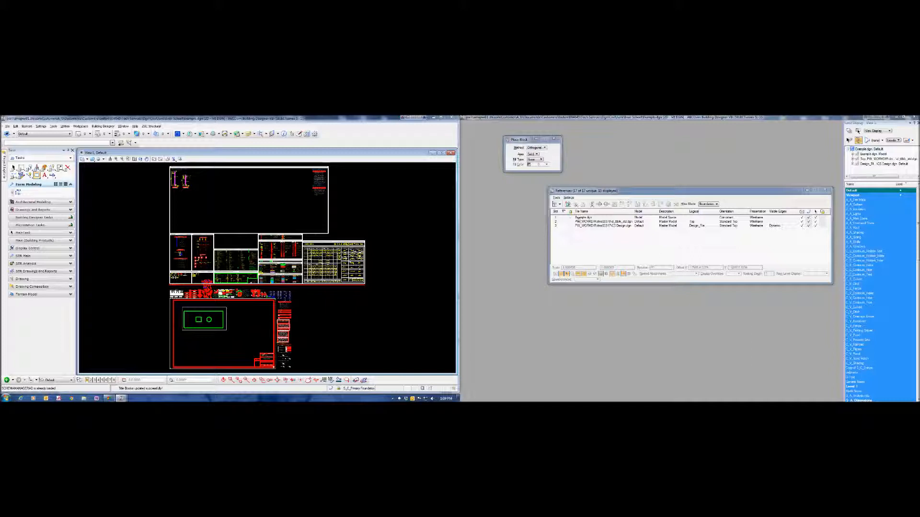
click(580, 218)
right_click(582, 217)
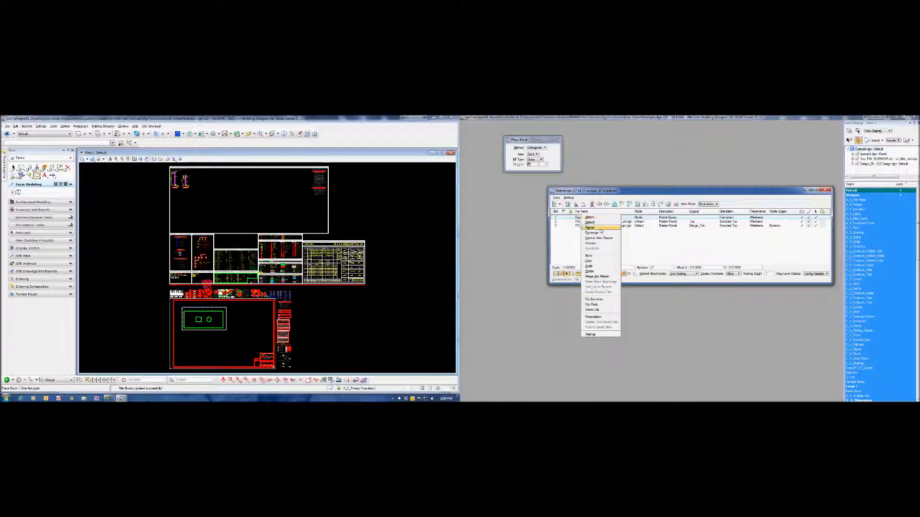
click(590, 260)
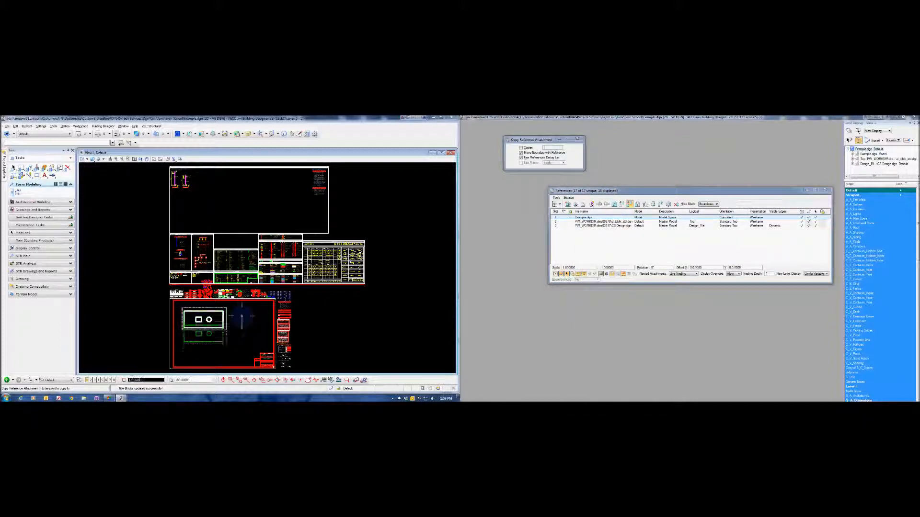
click(243, 333)
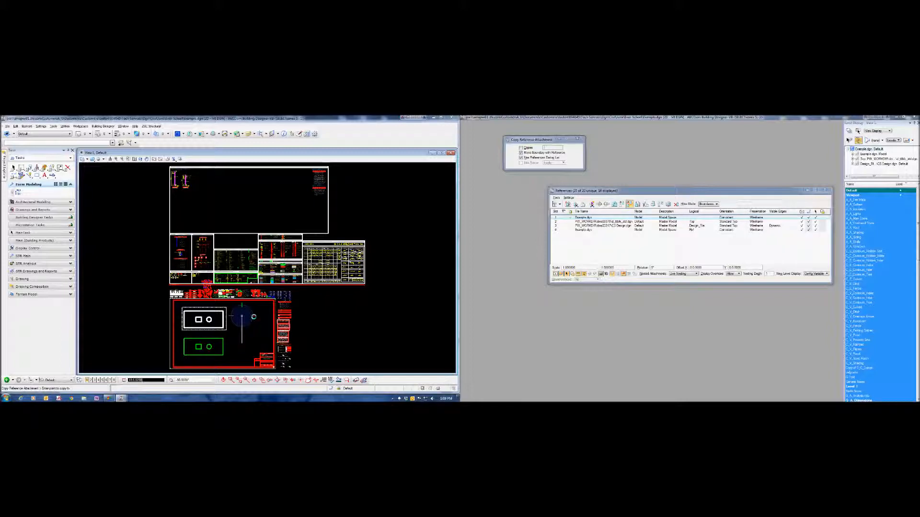
- Extend the copied viewport's right edge past the side view and pull in its left edge so it excludes the slab plan
right_click(236, 338)
click(226, 339)
drag(226, 339, 268, 339)
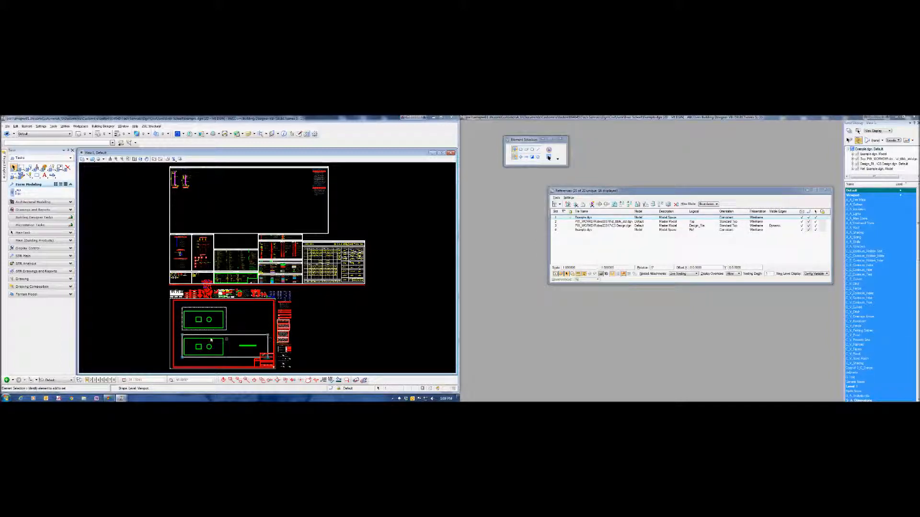
drag(185, 335, 233, 336)
scroll(246, 347, up, 3)
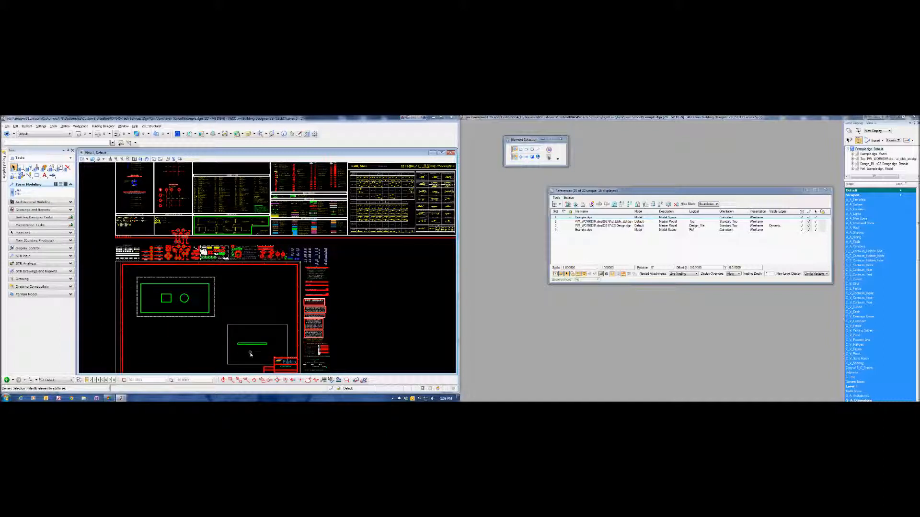
scroll(245, 348, up, 2)
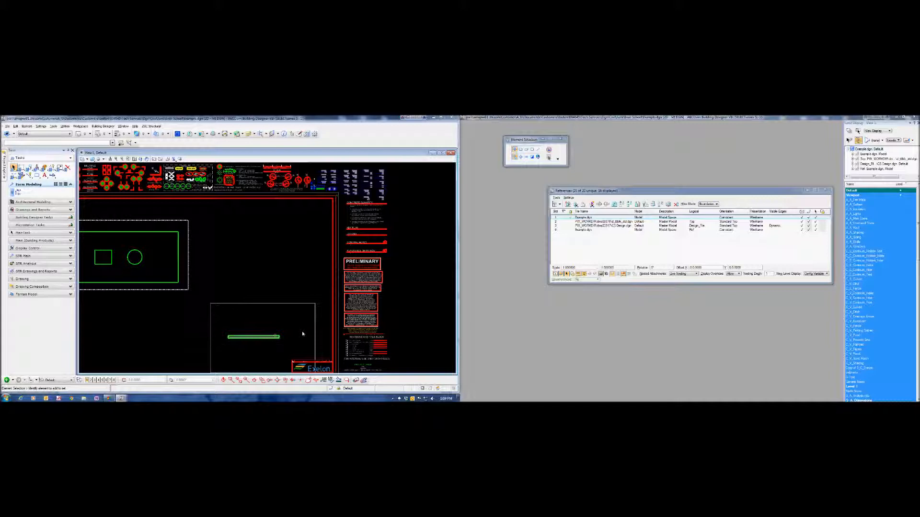
- Delete the clip boundary of the copied Model reference and set its scale to 2
click(582, 230)
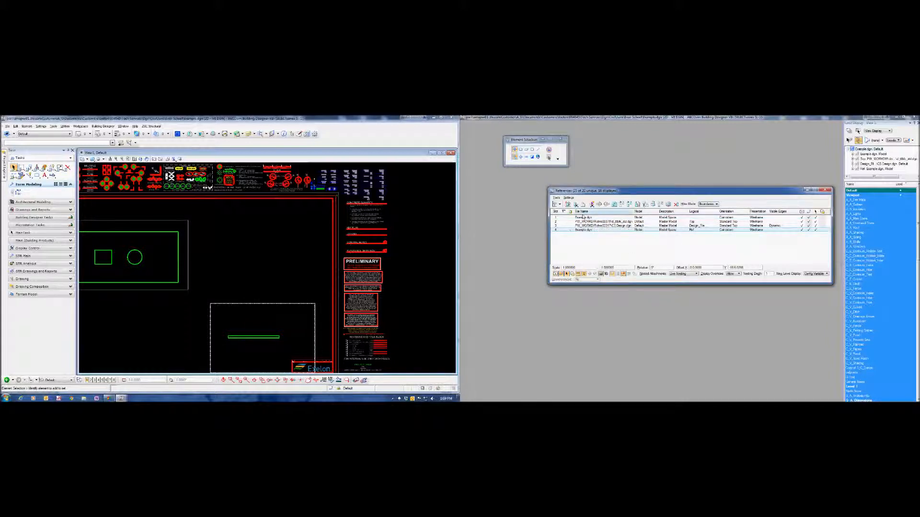
right_click(585, 233)
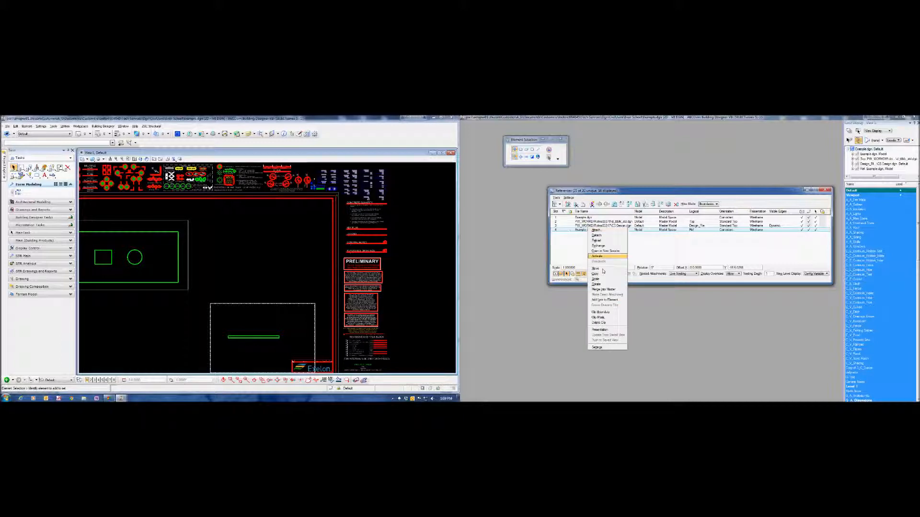
click(599, 323)
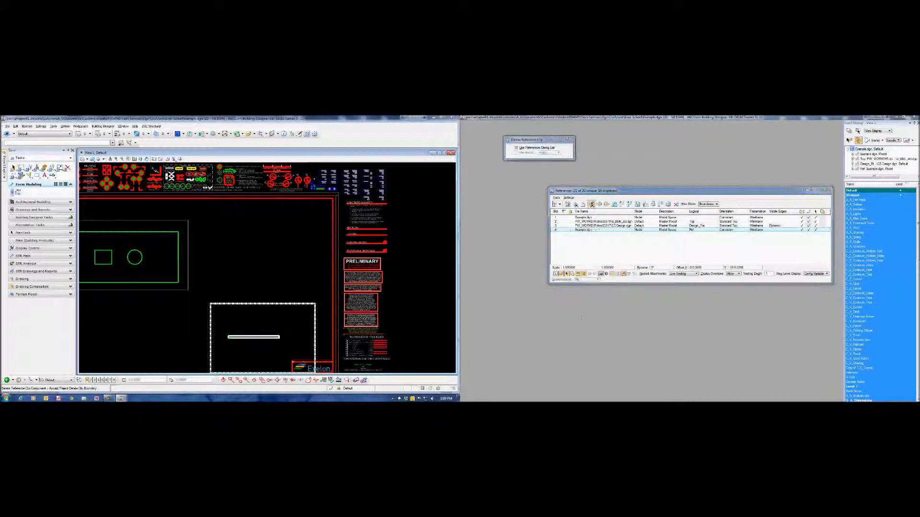
click(245, 278)
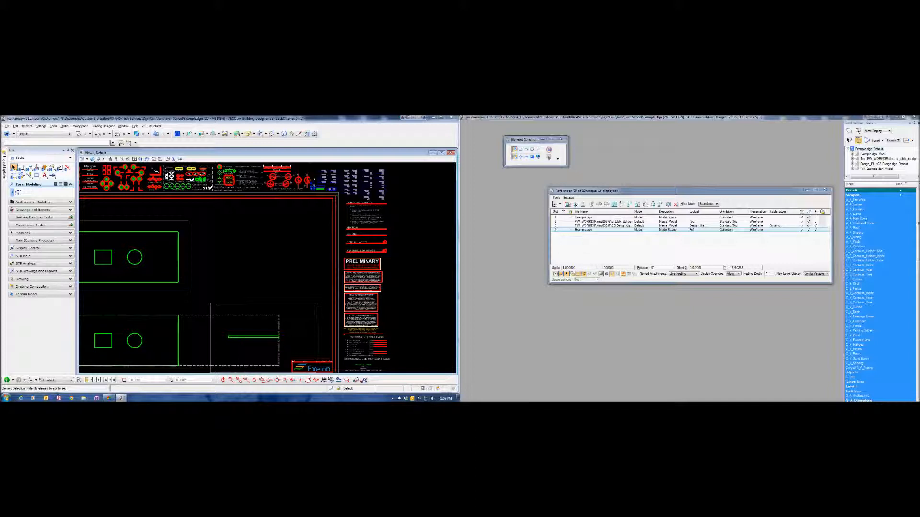
click(571, 268)
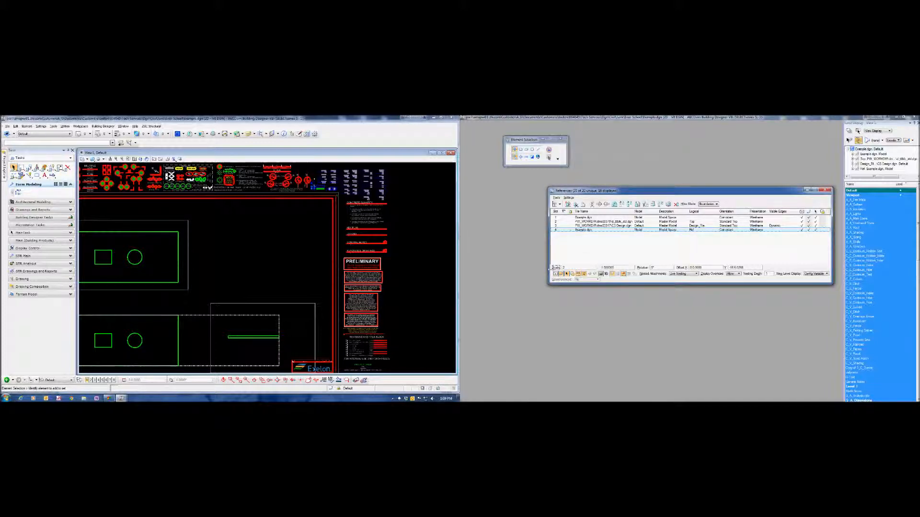
key(Tab)
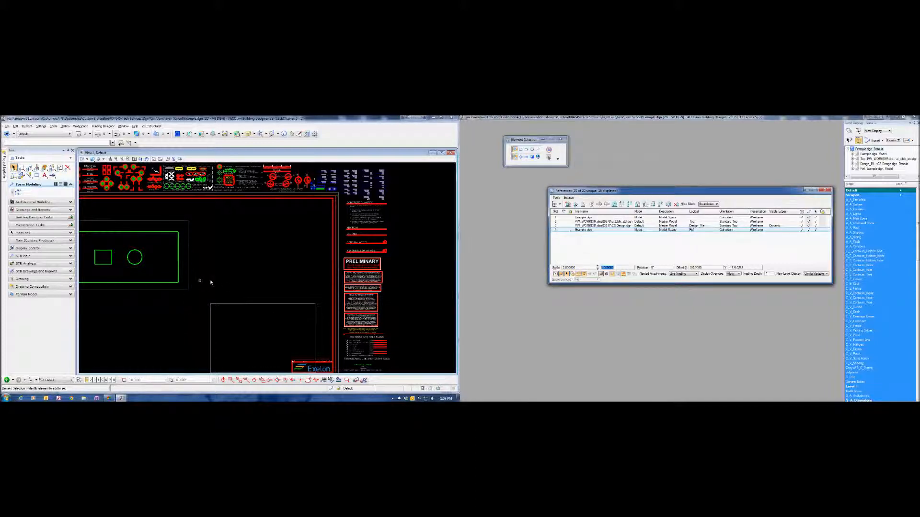
- Locate the enlarged reference copy and move it back onto the bordered sheet, with its side view beside the slab plan
scroll(254, 293, down, 10)
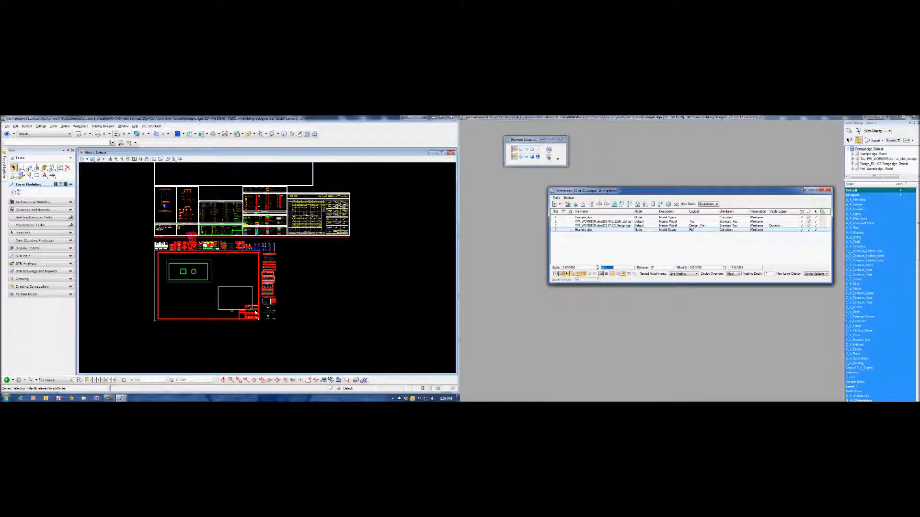
click(134, 159)
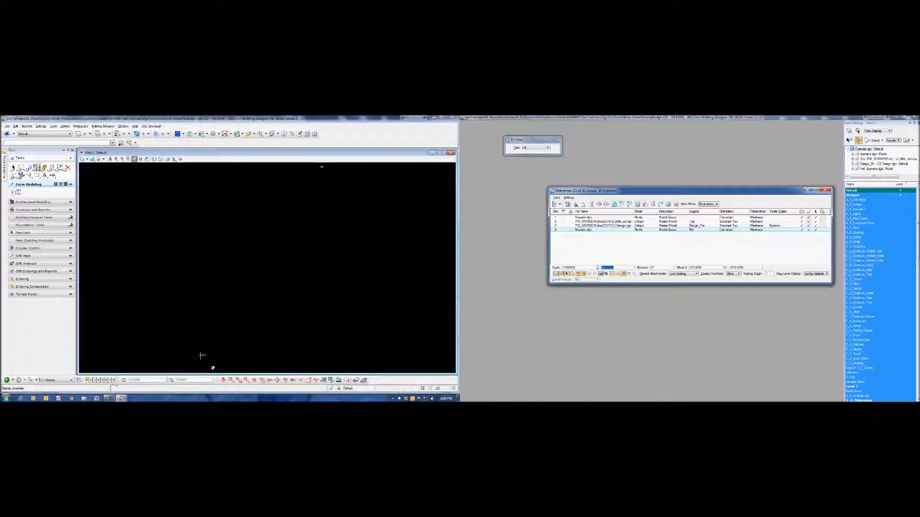
click(319, 171)
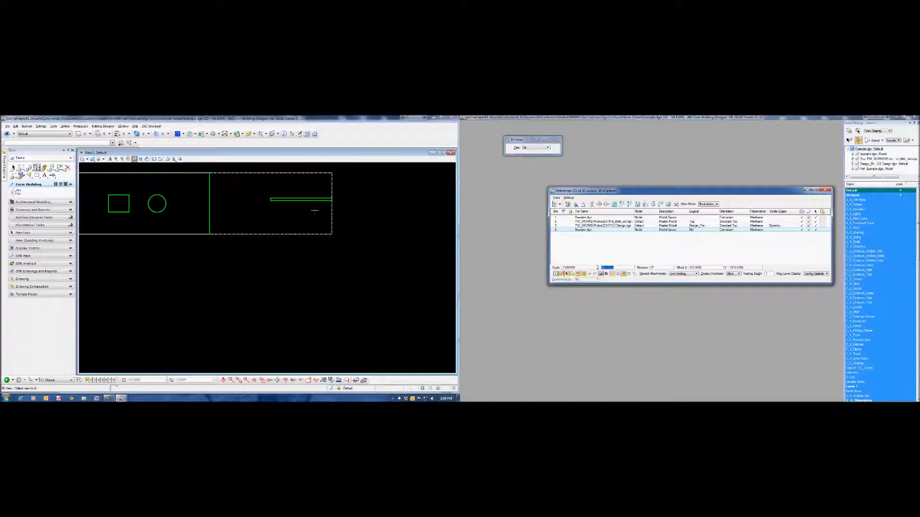
right_click(577, 234)
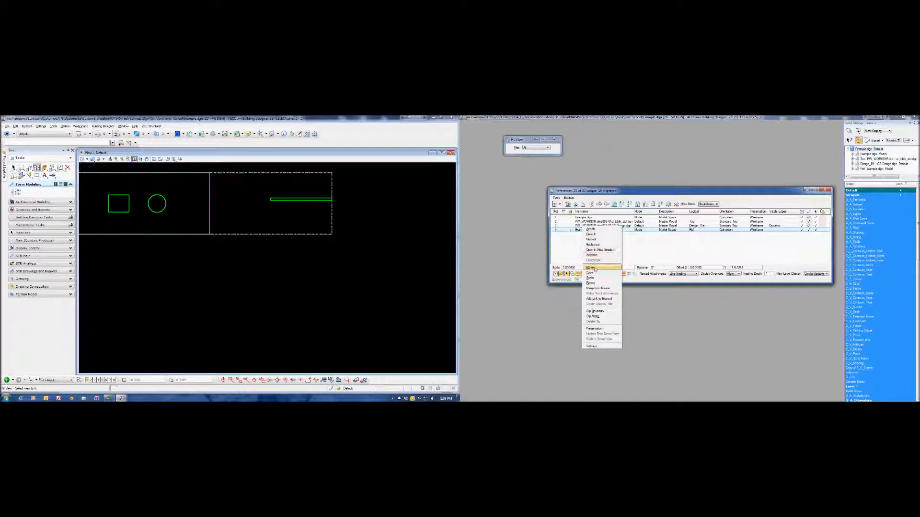
click(598, 267)
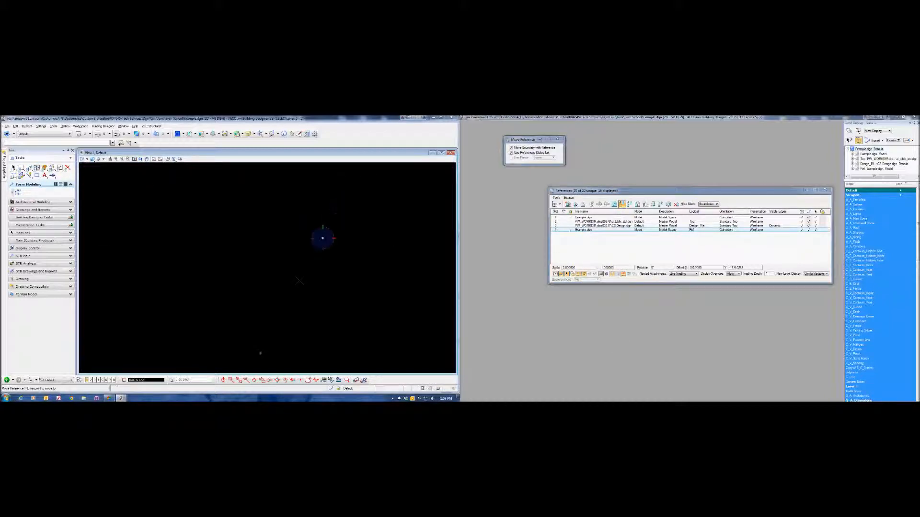
scroll(275, 324, up, 10)
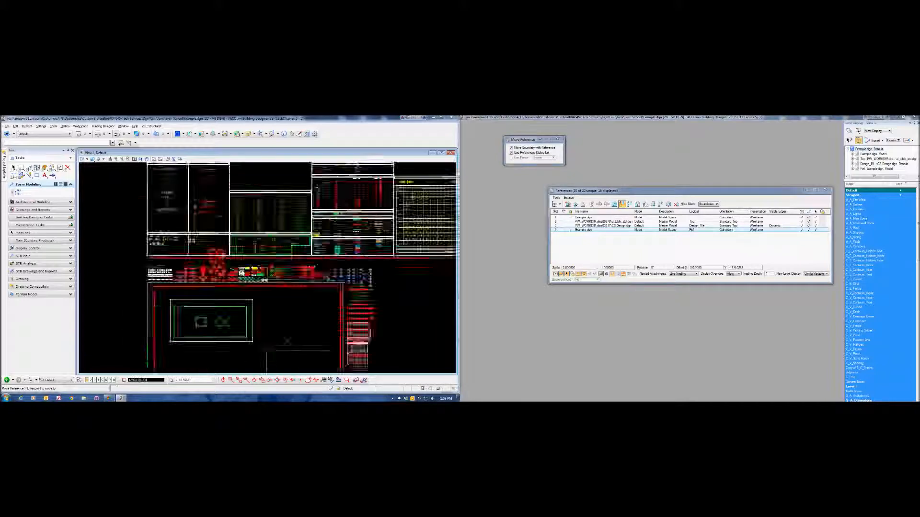
click(323, 267)
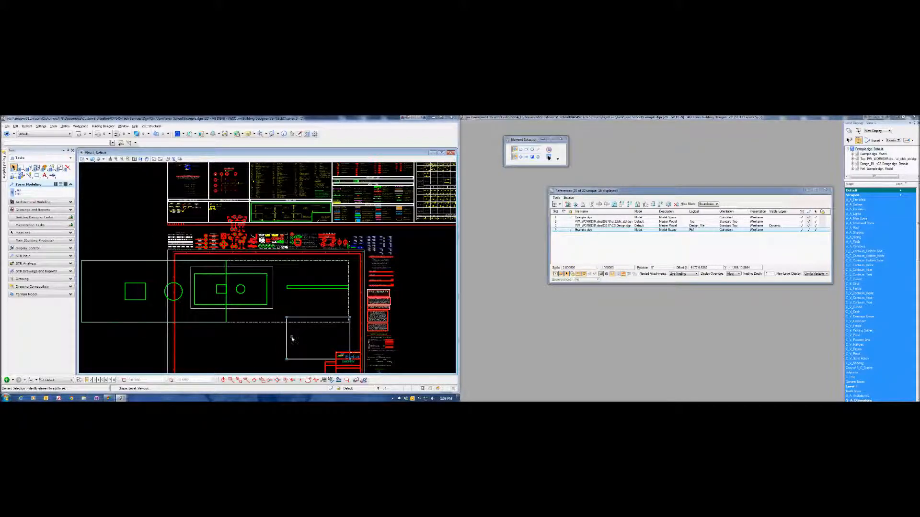
- Move the empty viewport shape over the enlarged side view and resize it to fit closely around the slab
right_click(294, 341)
click(309, 264)
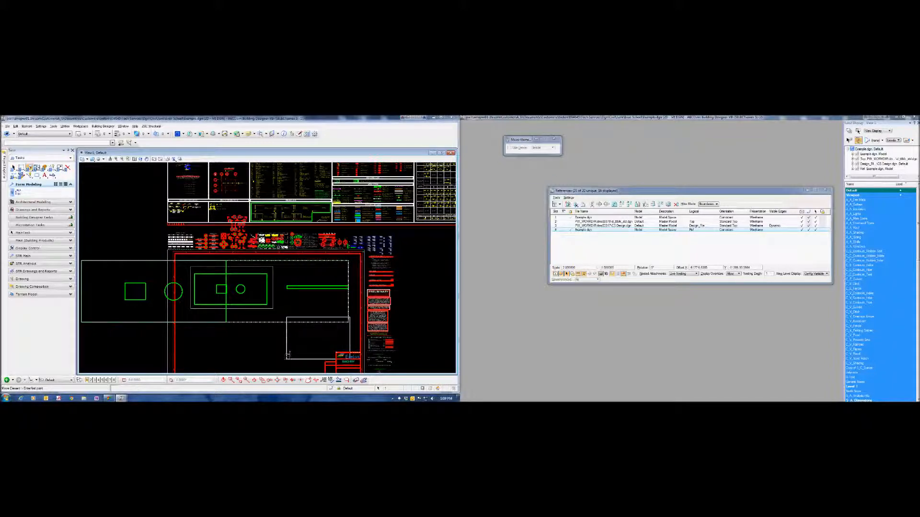
scroll(270, 357, down, 1)
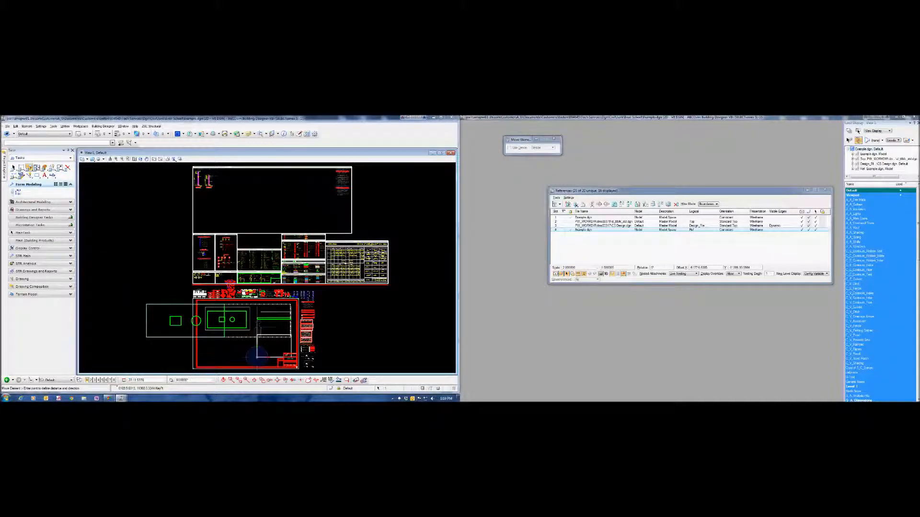
scroll(259, 360, up, 7)
click(262, 331)
scroll(244, 348, down, 2)
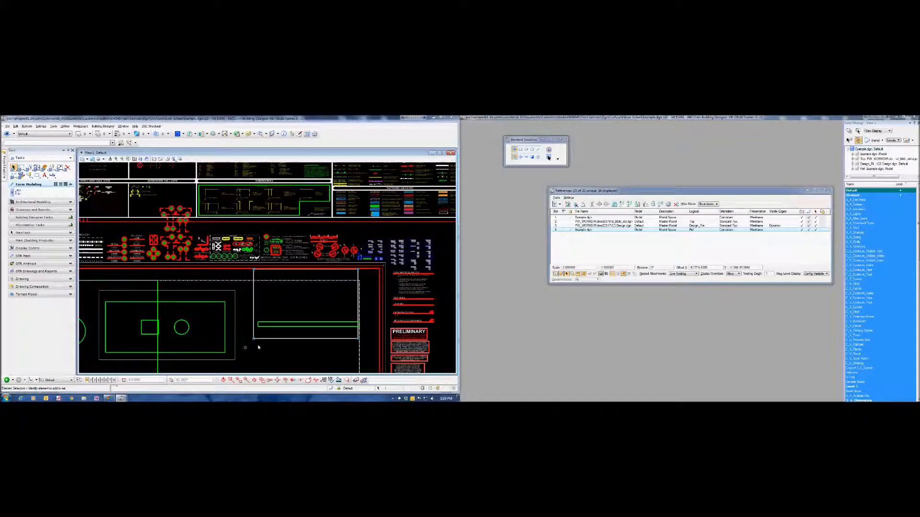
scroll(365, 307, up, 2)
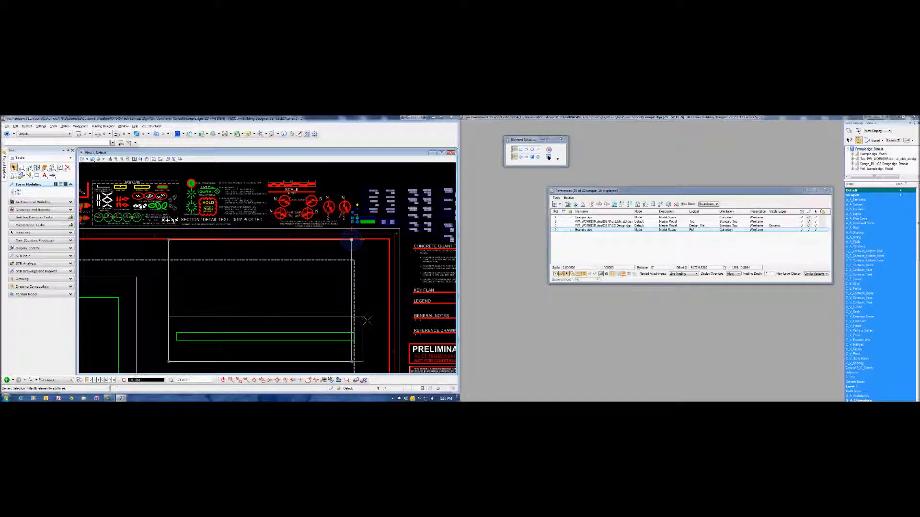
- Clip the copied Model reference to the resized viewport shape using the Element method
right_click(640, 231)
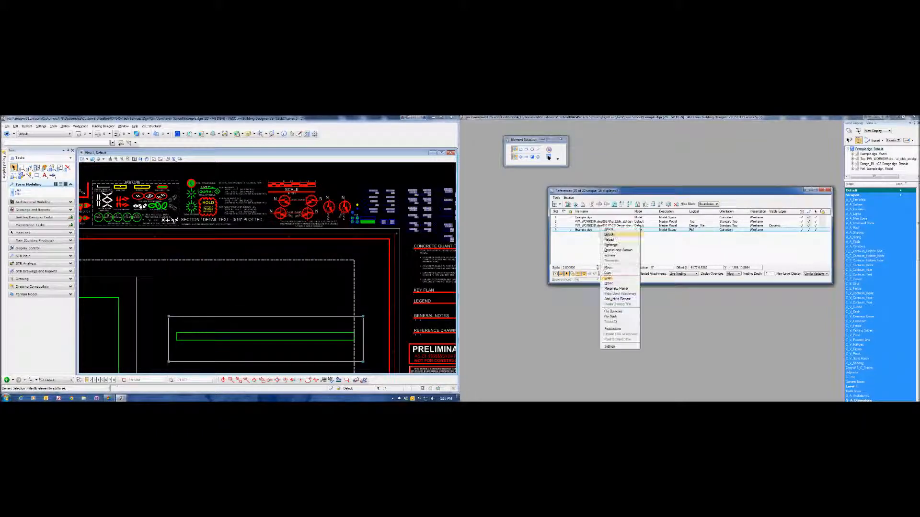
click(620, 309)
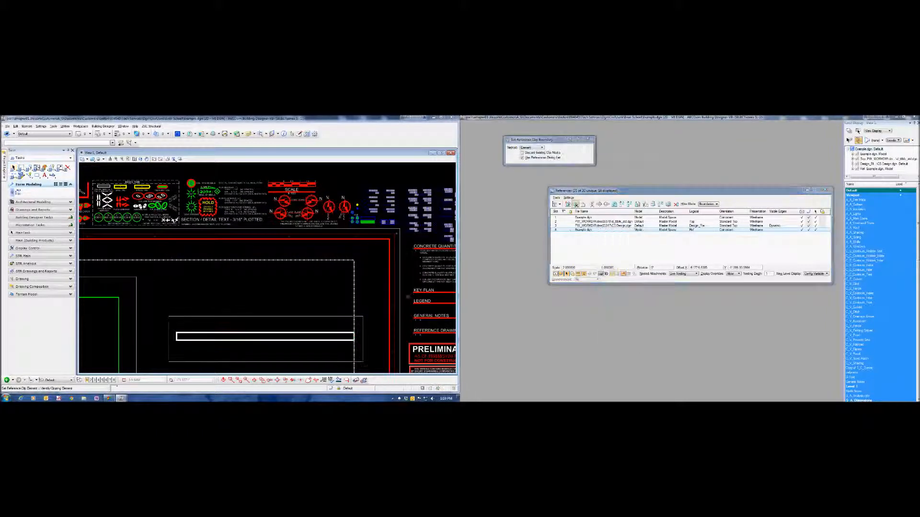
click(300, 317)
scroll(287, 274, down, 2)
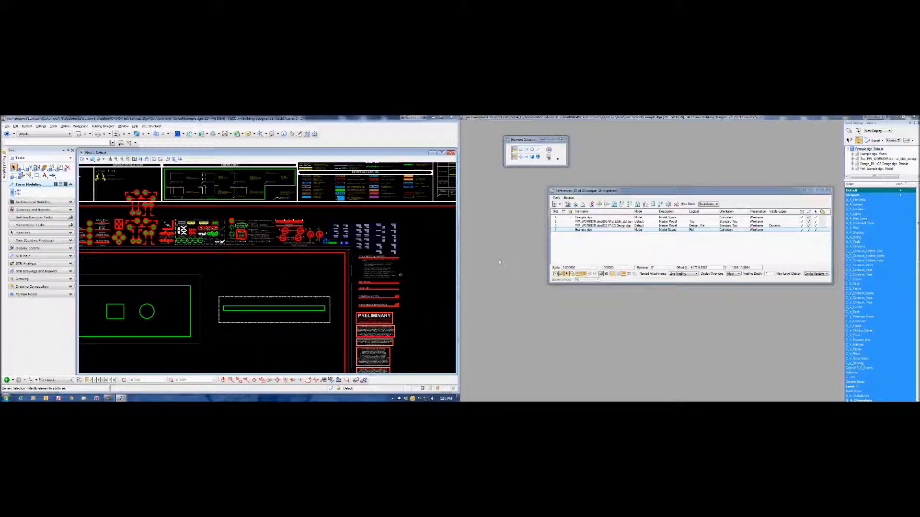
- Move the clipped side view together with its boundary to below the slab plan on the sheet
right_click(581, 230)
click(589, 268)
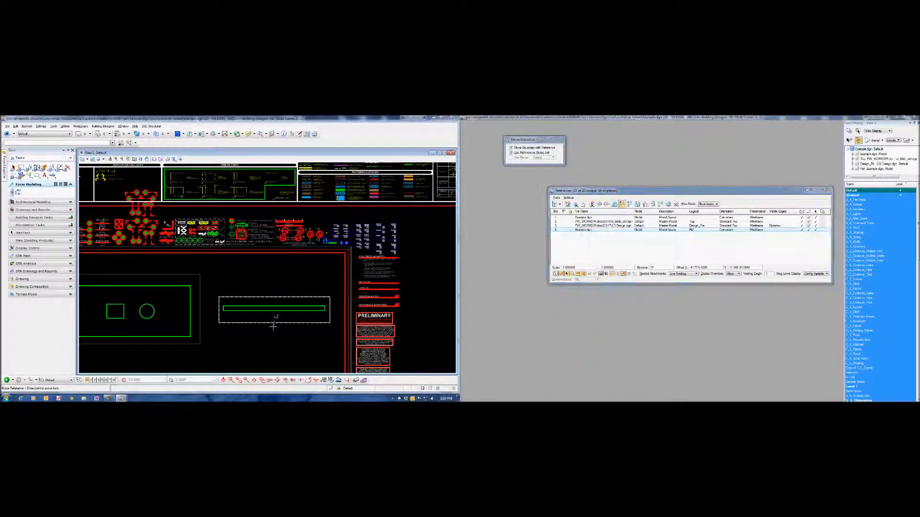
scroll(253, 328, down, 2)
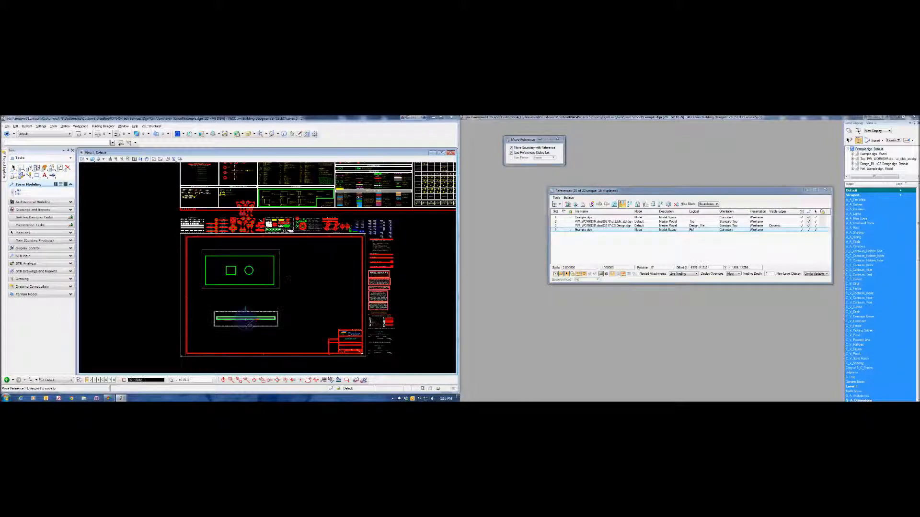
click(250, 326)
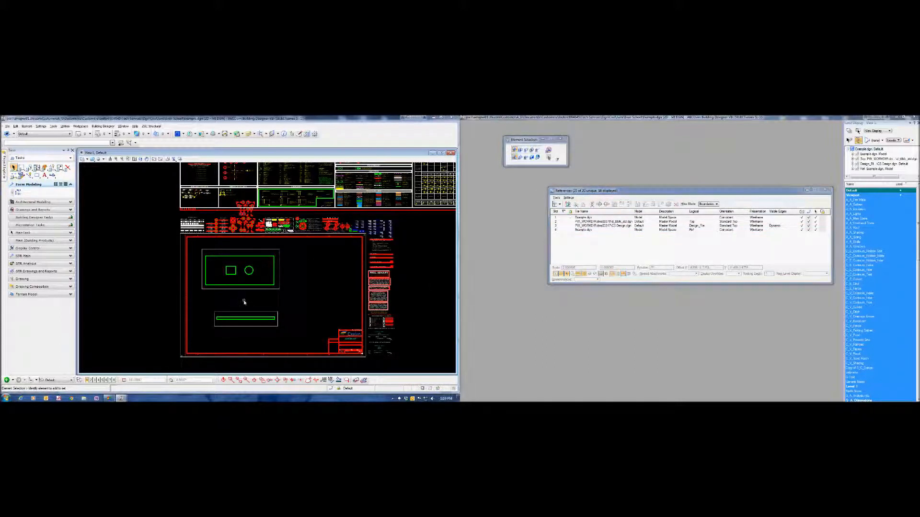